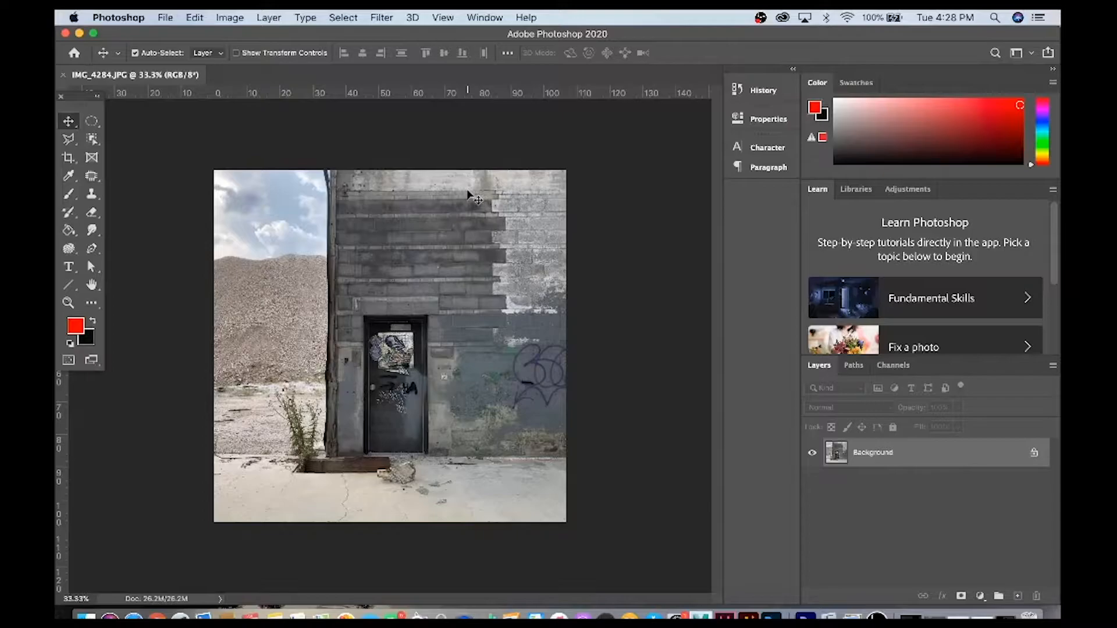
Apply the Crop tool to the photo, keeping the full frame
{"action": "left_click", "coordinate": [65, 159]}
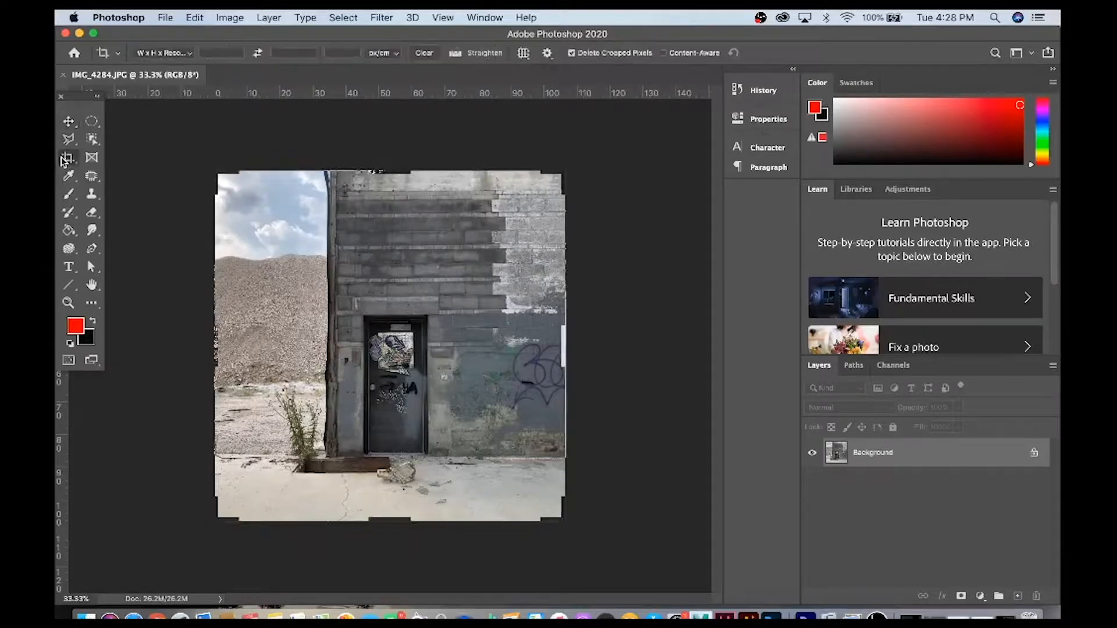
{"action": "left_click", "coordinate": [242, 182]}
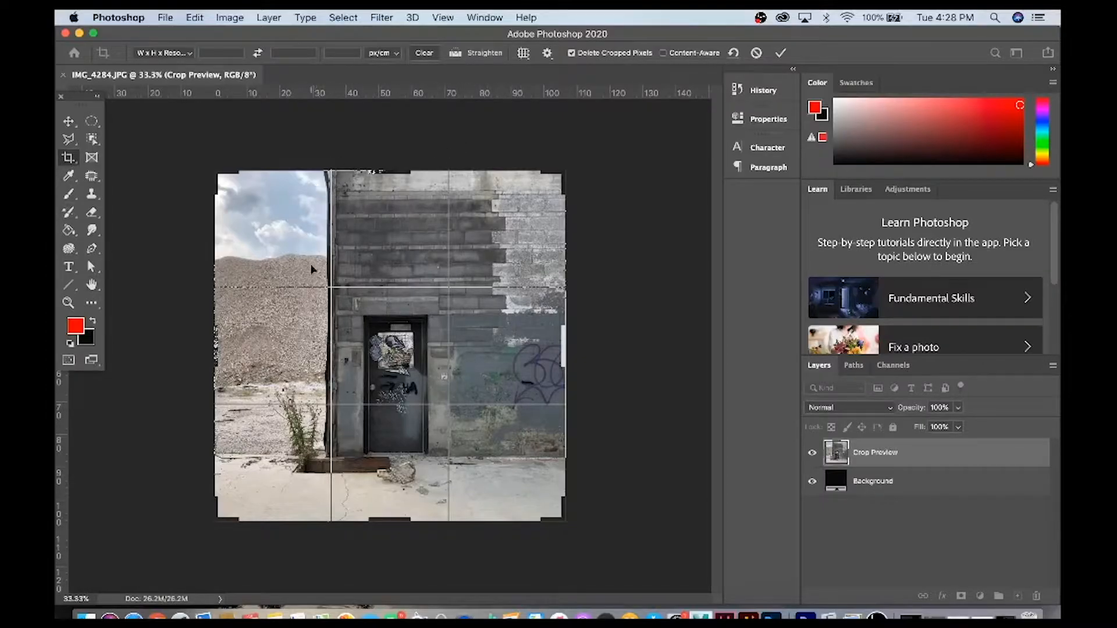
{"action": "key", "text": "Return"}
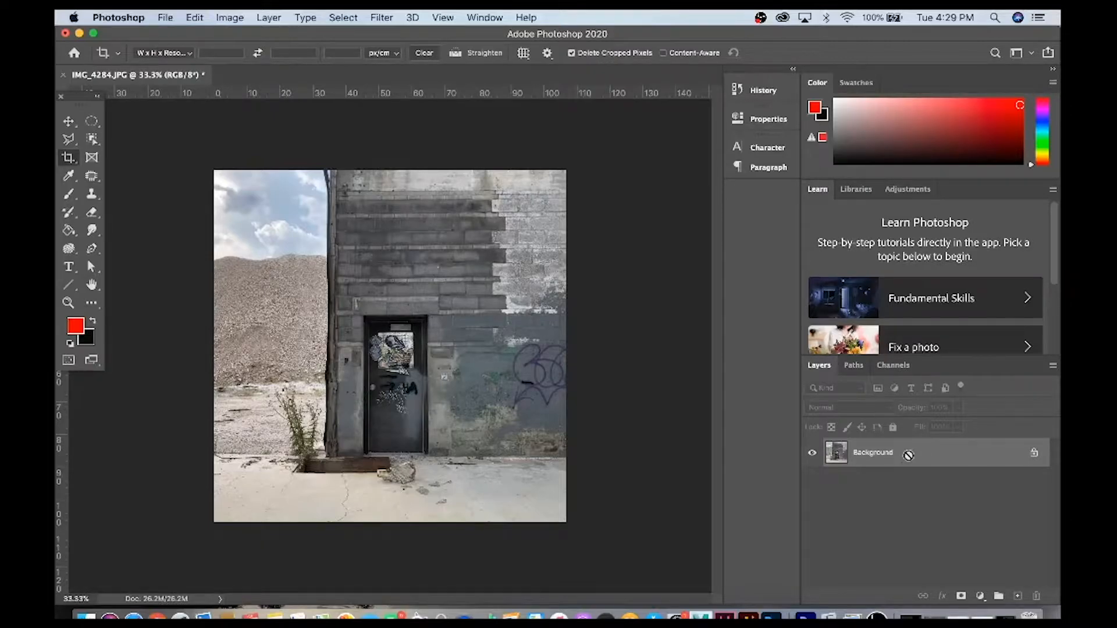
Make three duplicate layers of the background photo
{"action": "key", "text": "super+j"}
{"action": "key", "text": "super+j"}
{"action": "left_click_drag", "start_coordinate": [910, 456], "coordinate": [1017, 594]}
Add a Curves adjustment layer above the copies and pull its midtones down to darken the photo while anchoring the highlights
{"action": "left_click", "coordinate": [981, 596]}
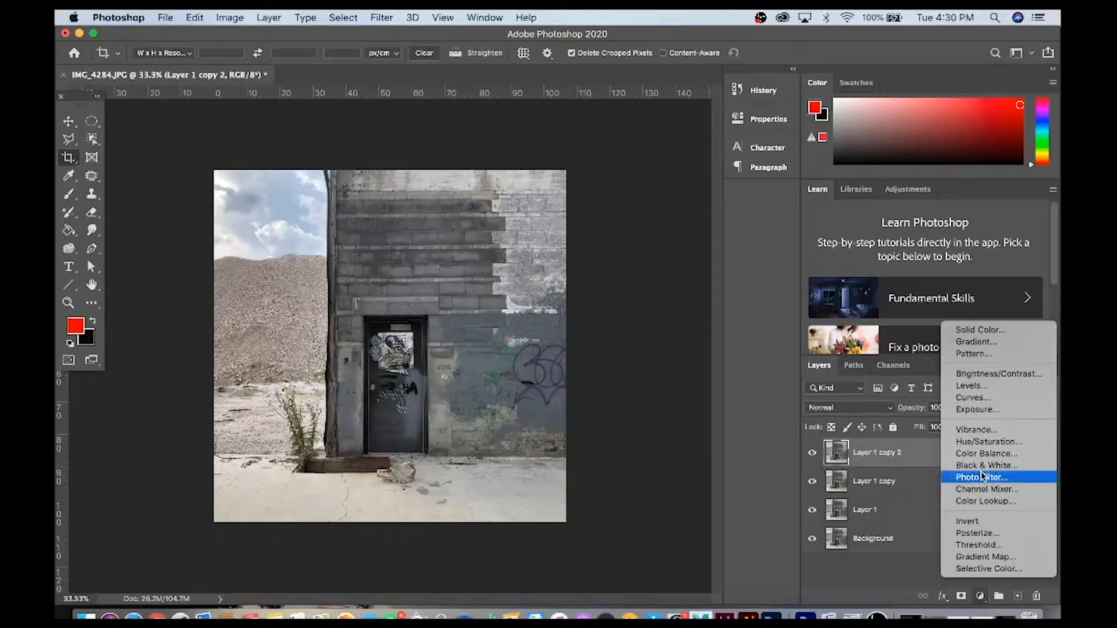
{"action": "left_click", "coordinate": [980, 398]}
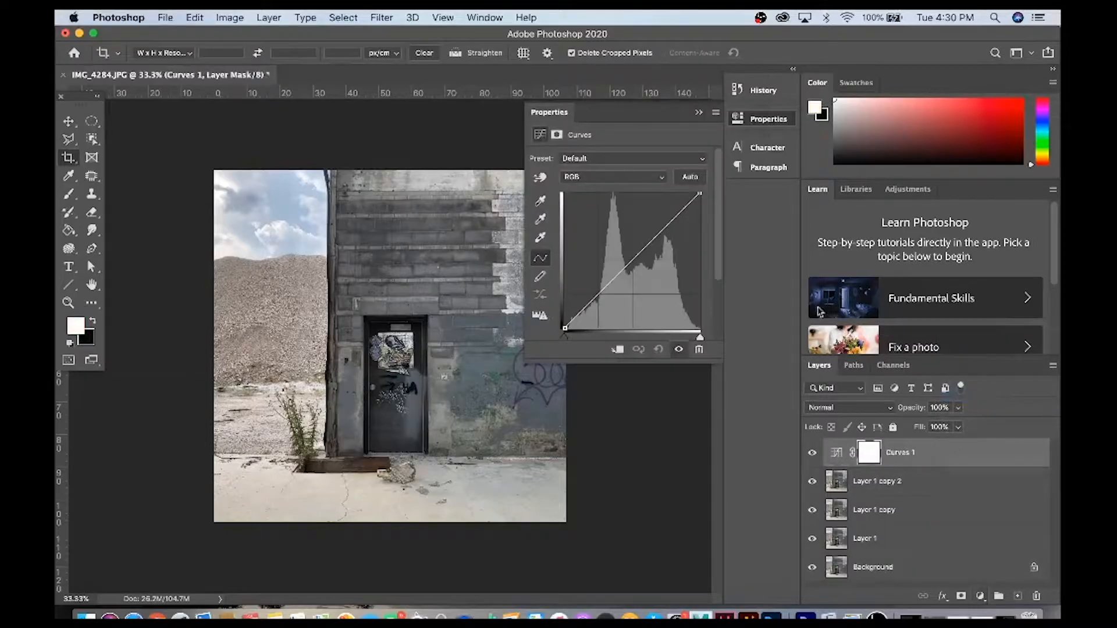
{"action": "left_click", "coordinate": [678, 220]}
{"action": "left_click_drag", "start_coordinate": [643, 250], "coordinate": [643, 277]}
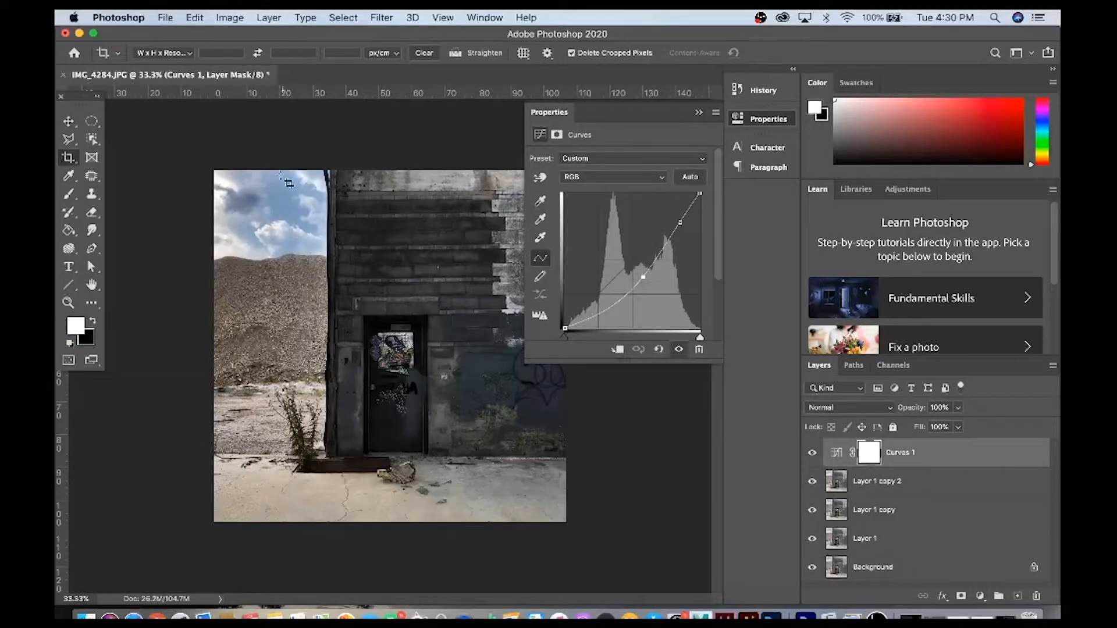
{"action": "left_click", "coordinate": [613, 304]}
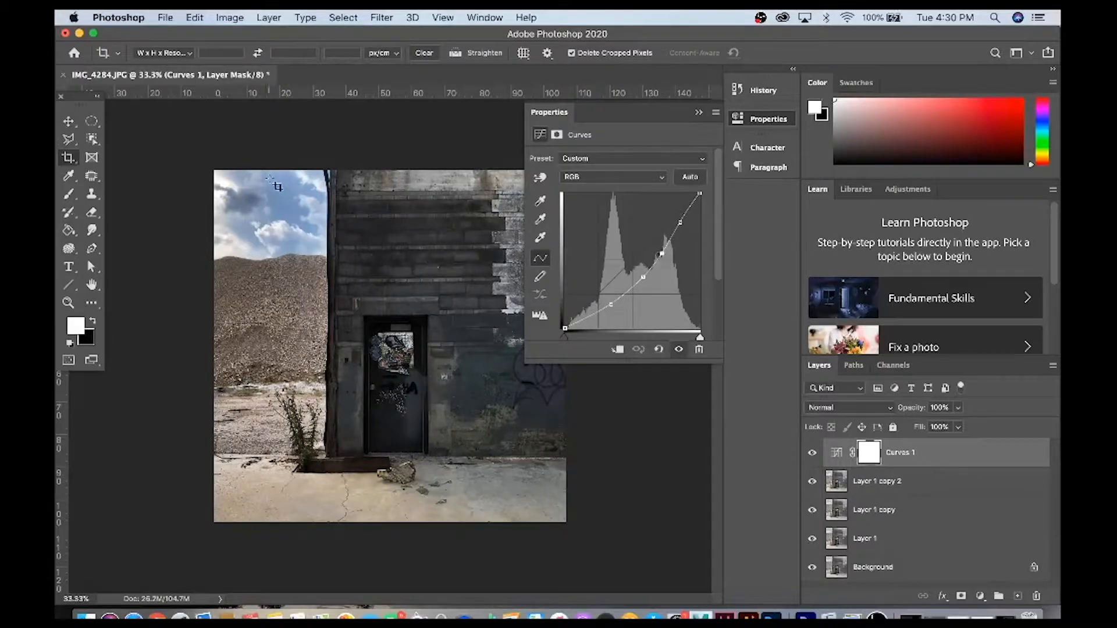
{"action": "left_click", "coordinate": [698, 113]}
Compare the photo with and without the Curves adjustment layer
{"action": "left_click", "coordinate": [813, 453]}
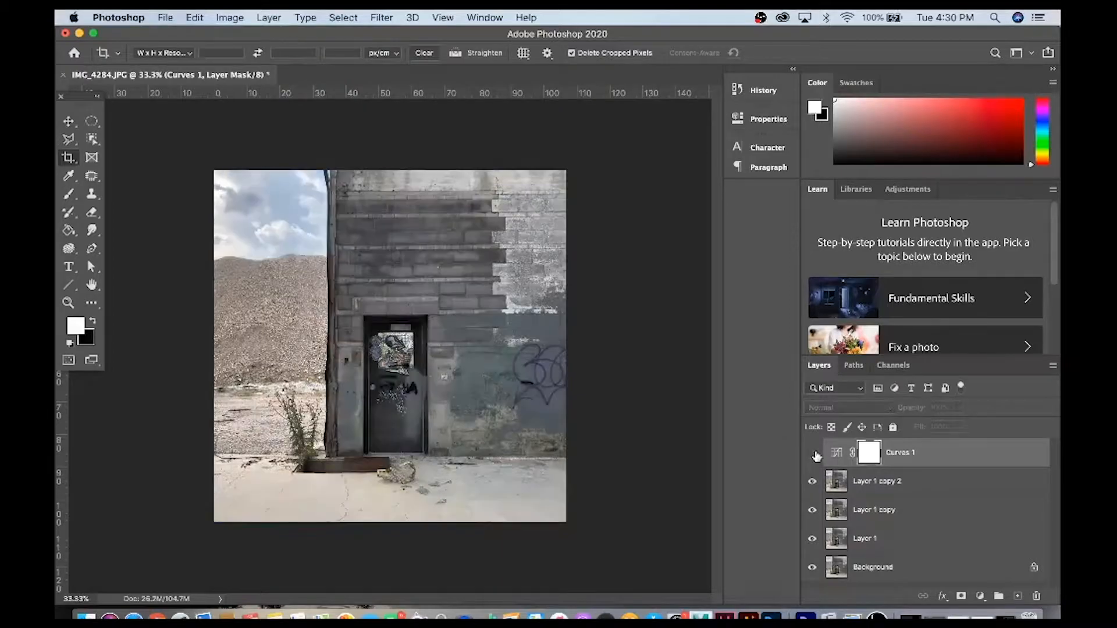
{"action": "left_click", "coordinate": [813, 453]}
{"action": "left_click", "coordinate": [813, 453]}
{"action": "left_click", "coordinate": [813, 453]}
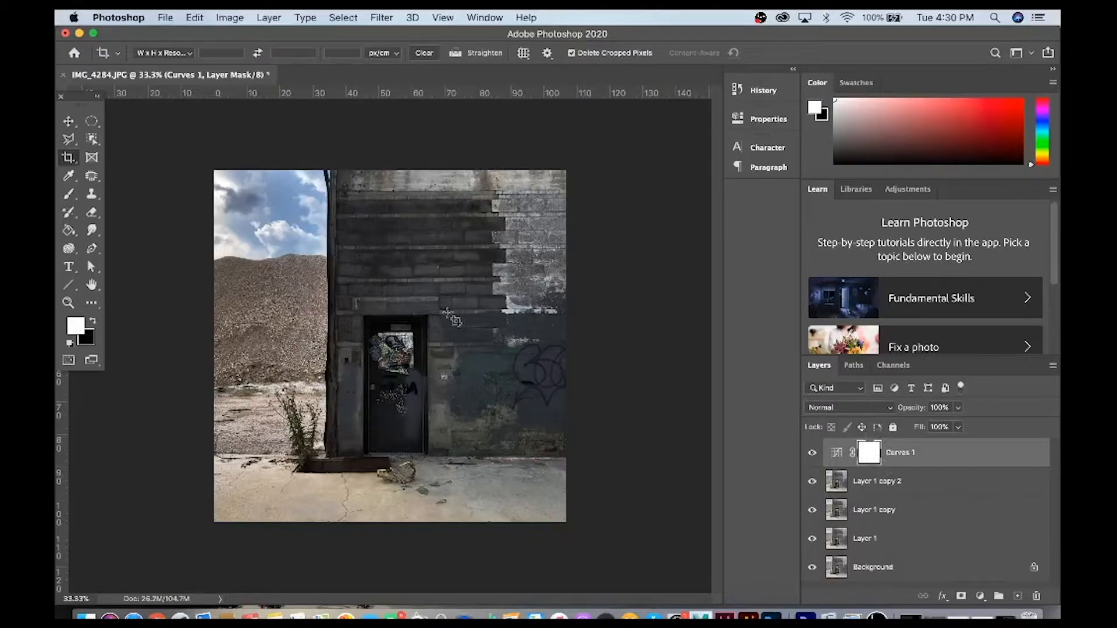
Paint the Curves mask black over the building with an enlarged brush at about 95% opacity to remove the darkening there
{"action": "left_click", "coordinate": [93, 320]}
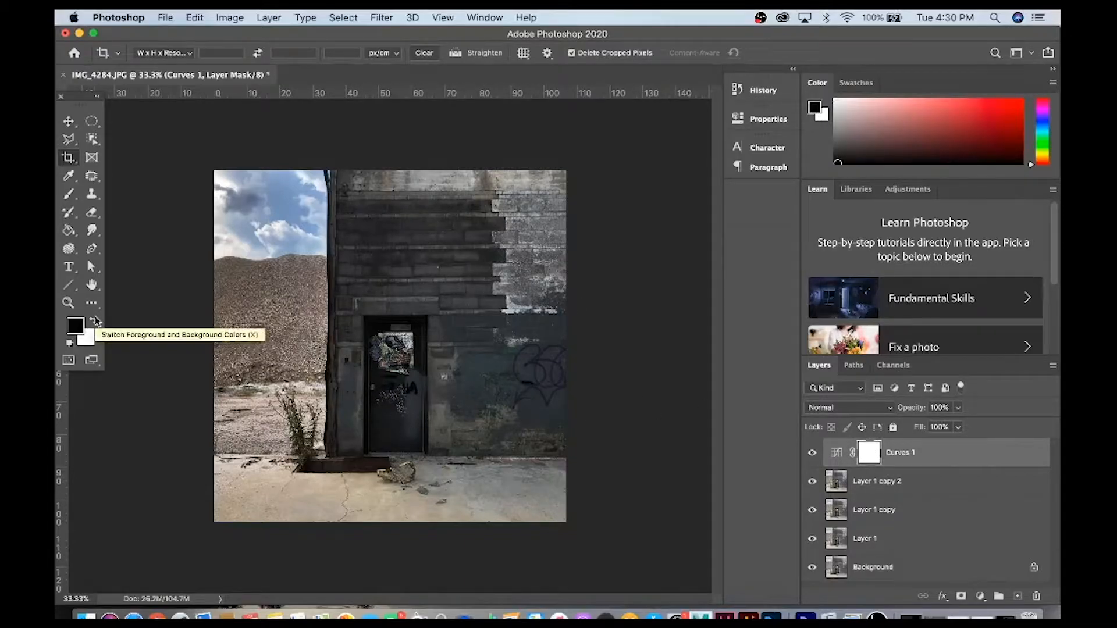
{"action": "left_click", "coordinate": [69, 195]}
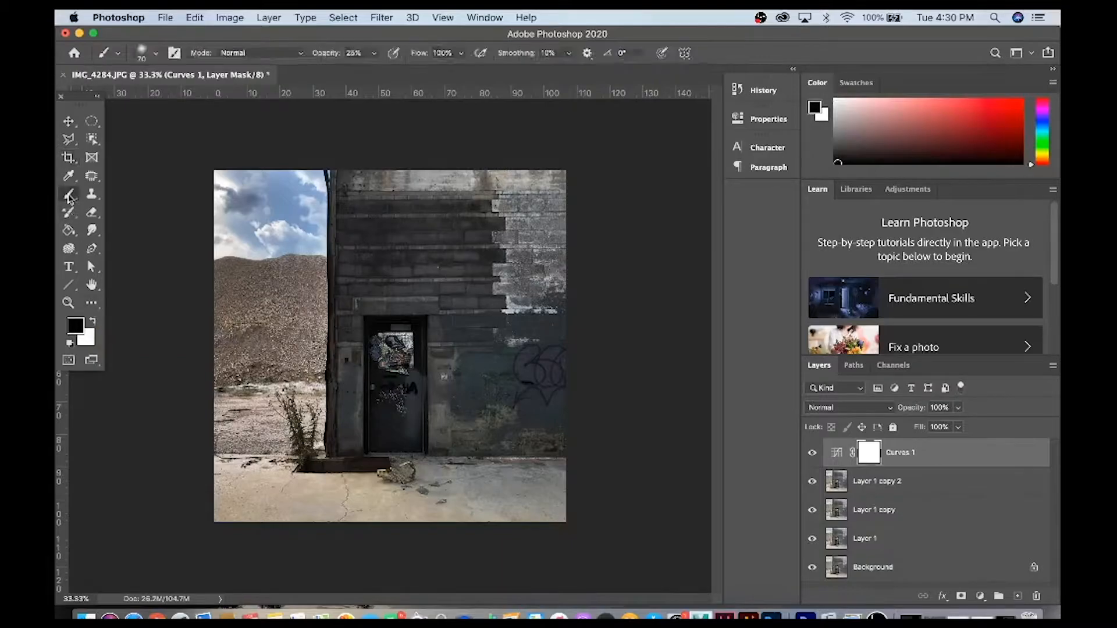
{"action": "left_click", "coordinate": [374, 53]}
{"action": "left_click_drag", "start_coordinate": [375, 72], "coordinate": [421, 74]}
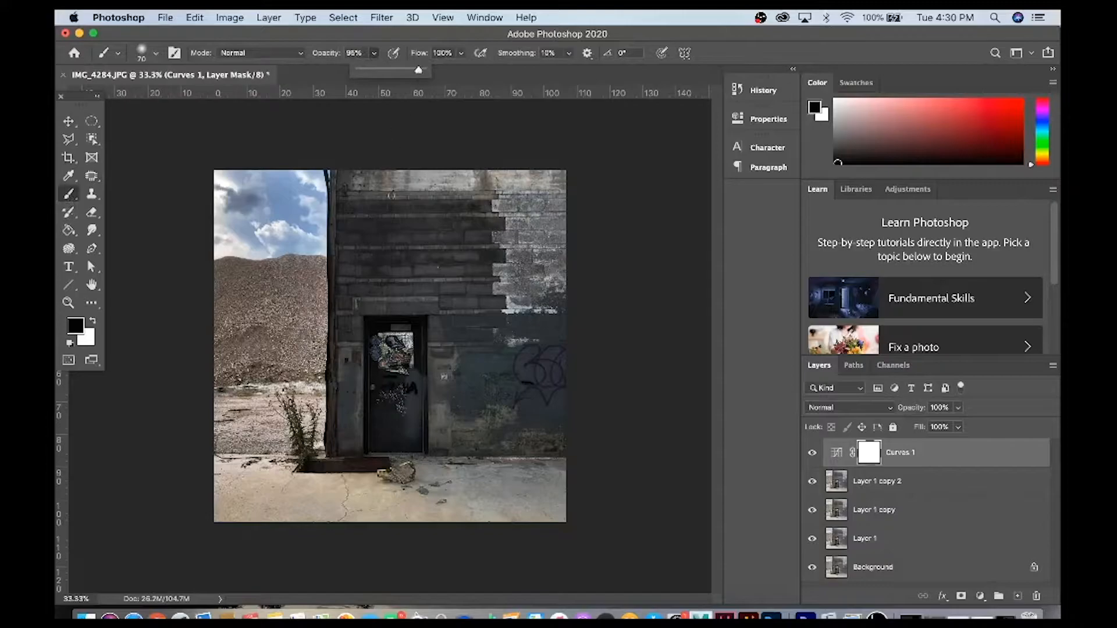
{"action": "key", "text": "bracketright"}
{"action": "key", "text": "bracketright"}
{"action": "key", "text": "bracketright"}
{"action": "key", "text": "bracketright"}
{"action": "key", "text": "bracketright"}
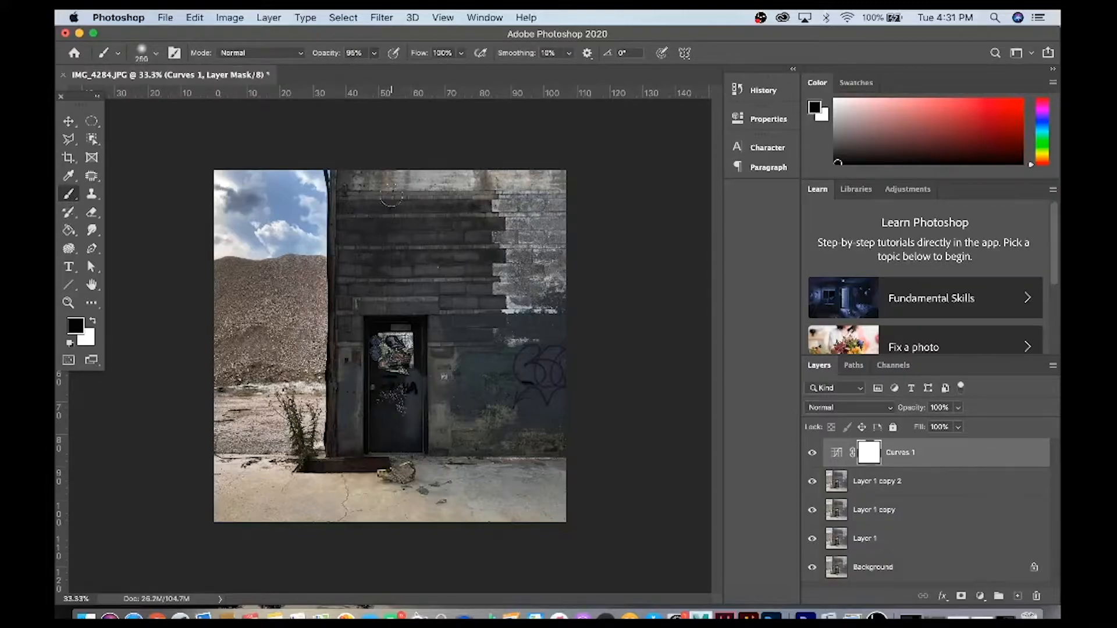
{"action": "key", "text": "bracketright"}
{"action": "mouse_move", "coordinate": [369, 175]}
{"action": "left_mouse_down"}
{"action": "mouse_move", "coordinate": [378, 342]}
{"action": "mouse_move", "coordinate": [399, 380]}
{"action": "mouse_move", "coordinate": [434, 341]}
{"action": "mouse_move", "coordinate": [480, 220]}
{"action": "mouse_move", "coordinate": [505, 353]}
{"action": "mouse_move", "coordinate": [546, 343]}
{"action": "left_mouse_up"}
{"action": "mouse_move", "coordinate": [482, 372]}
{"action": "left_mouse_down"}
{"action": "mouse_move", "coordinate": [453, 442]}
{"action": "mouse_move", "coordinate": [500, 442]}
{"action": "mouse_move", "coordinate": [347, 488]}
{"action": "mouse_move", "coordinate": [250, 483]}
{"action": "mouse_move", "coordinate": [506, 506]}
{"action": "mouse_move", "coordinate": [546, 379]}
{"action": "mouse_move", "coordinate": [530, 210]}
{"action": "mouse_move", "coordinate": [386, 174]}
{"action": "left_mouse_up"}
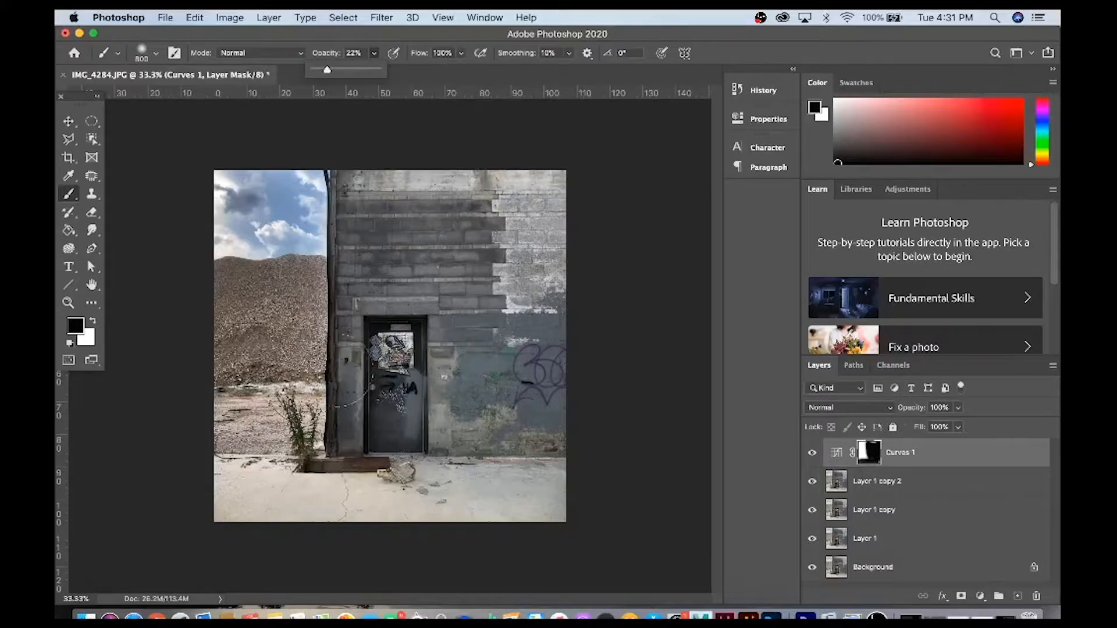
Soften the Curves mask around the gravel pile and building edge with a black brush at 22% opacity, and compare the effect
{"action": "mouse_move", "coordinate": [230, 314]}
{"action": "left_mouse_down"}
{"action": "mouse_move", "coordinate": [238, 323]}
{"action": "mouse_move", "coordinate": [246, 309]}
{"action": "mouse_move", "coordinate": [275, 363]}
{"action": "mouse_move", "coordinate": [347, 324]}
{"action": "left_mouse_up"}
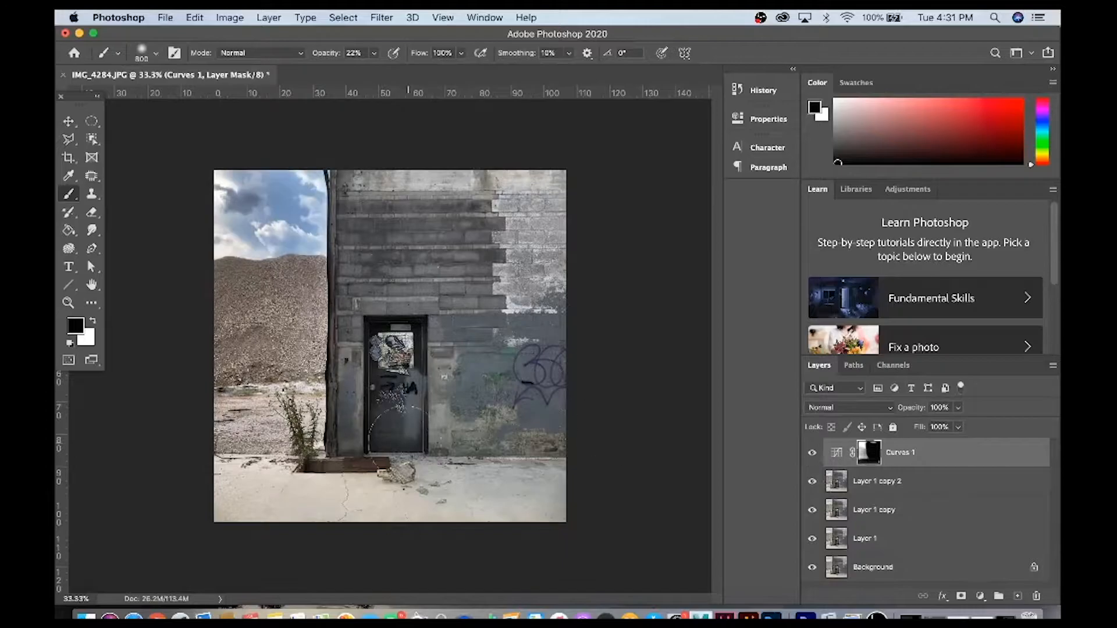
{"action": "left_click", "coordinate": [812, 453]}
{"action": "left_click", "coordinate": [812, 453]}
Hide Curves 1 and Layer 1 copy 2, and darken Layer 1 copy directly with Curves, using input 180, output 160 and lowered shadows
{"action": "left_click", "coordinate": [812, 453]}
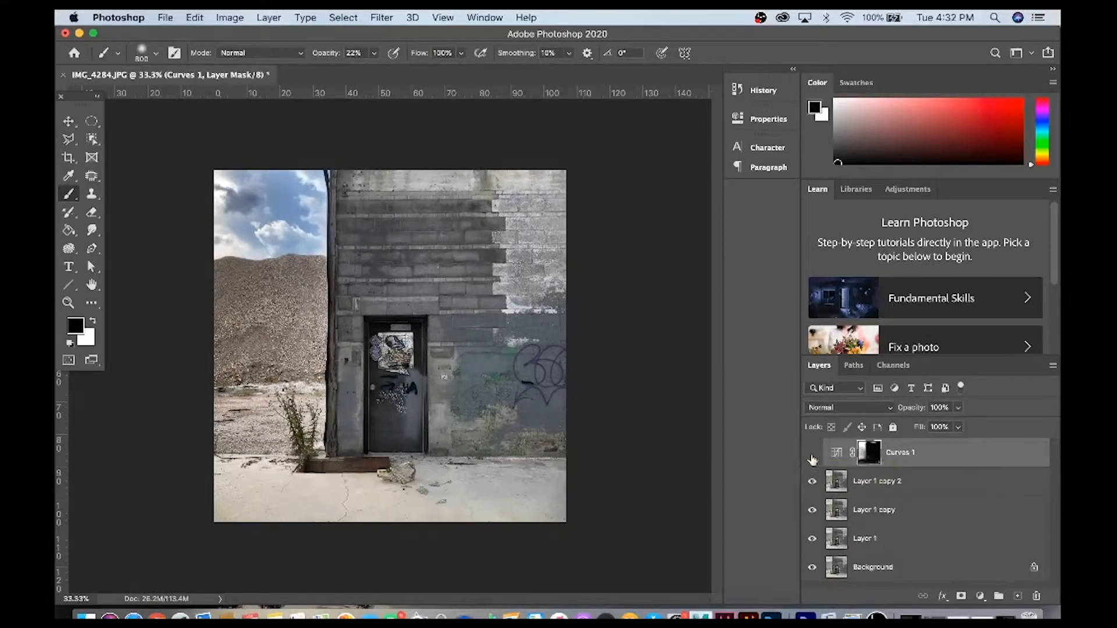
{"action": "left_click", "coordinate": [812, 482]}
{"action": "left_click", "coordinate": [837, 511]}
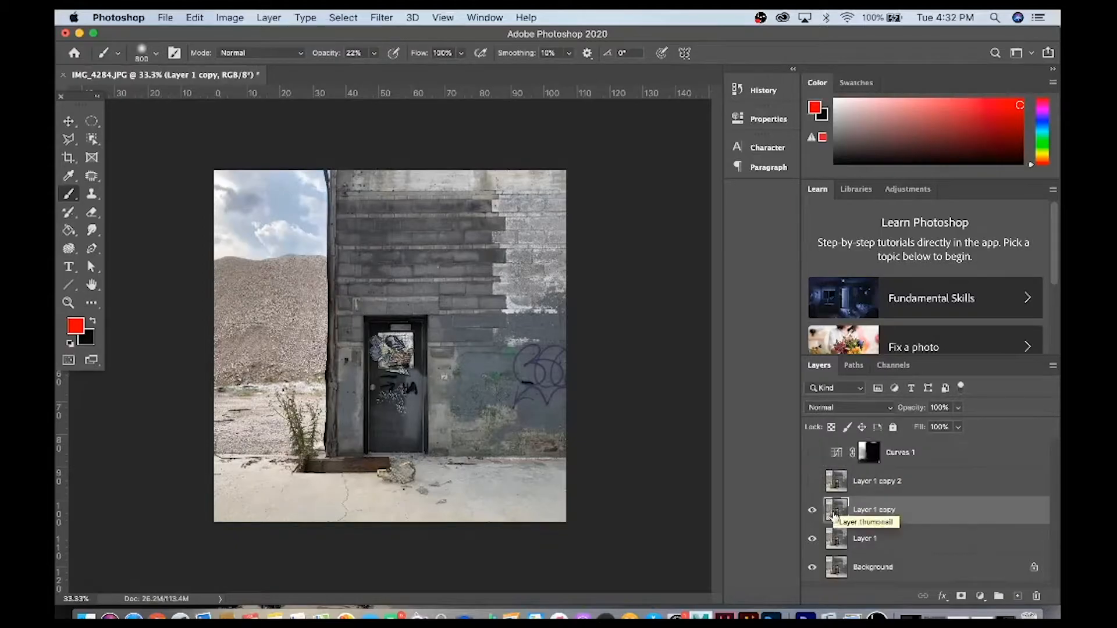
{"action": "left_click", "coordinate": [229, 17]}
{"action": "mouse_move", "coordinate": [250, 56]}
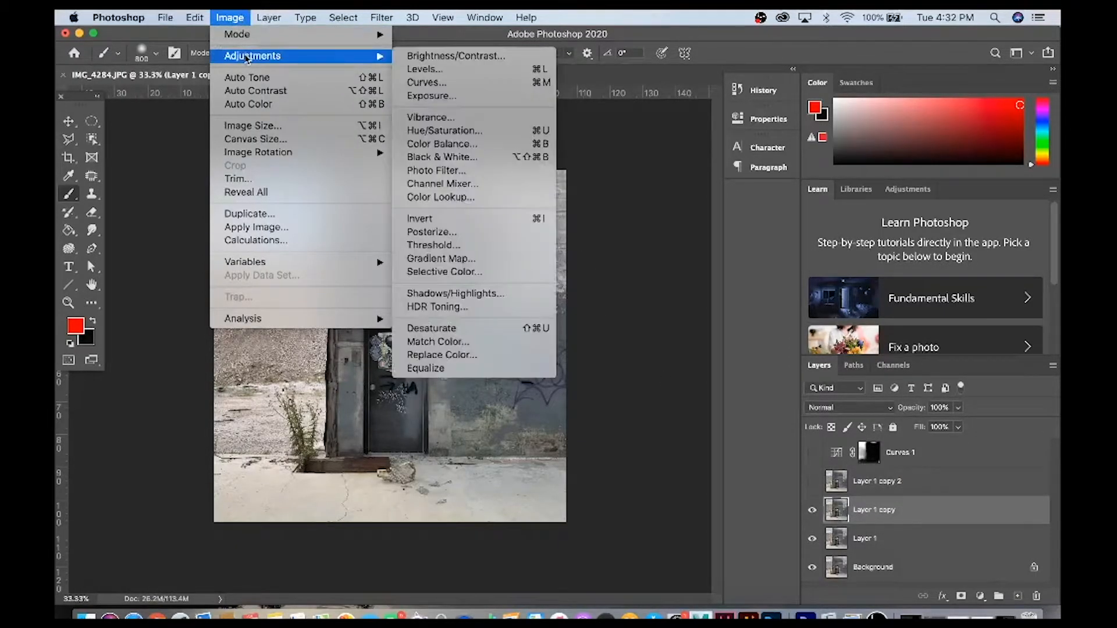
{"action": "left_click", "coordinate": [416, 82]}
{"action": "left_click_drag", "start_coordinate": [504, 242], "coordinate": [524, 251]}
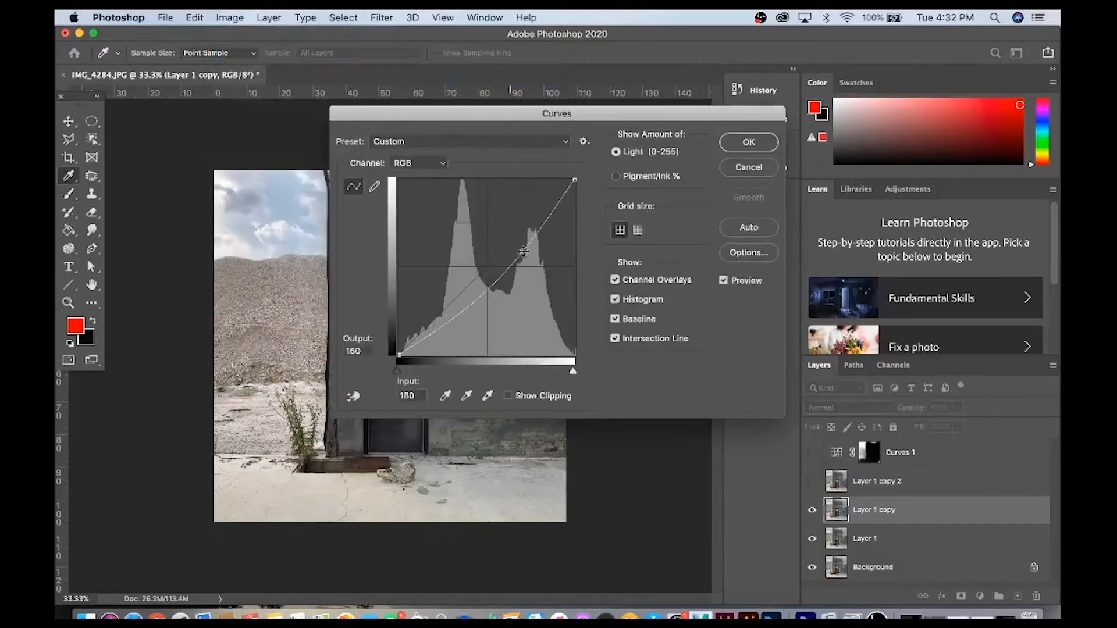
{"action": "left_click_drag", "start_coordinate": [474, 312], "coordinate": [475, 326]}
{"action": "left_click", "coordinate": [749, 142]}
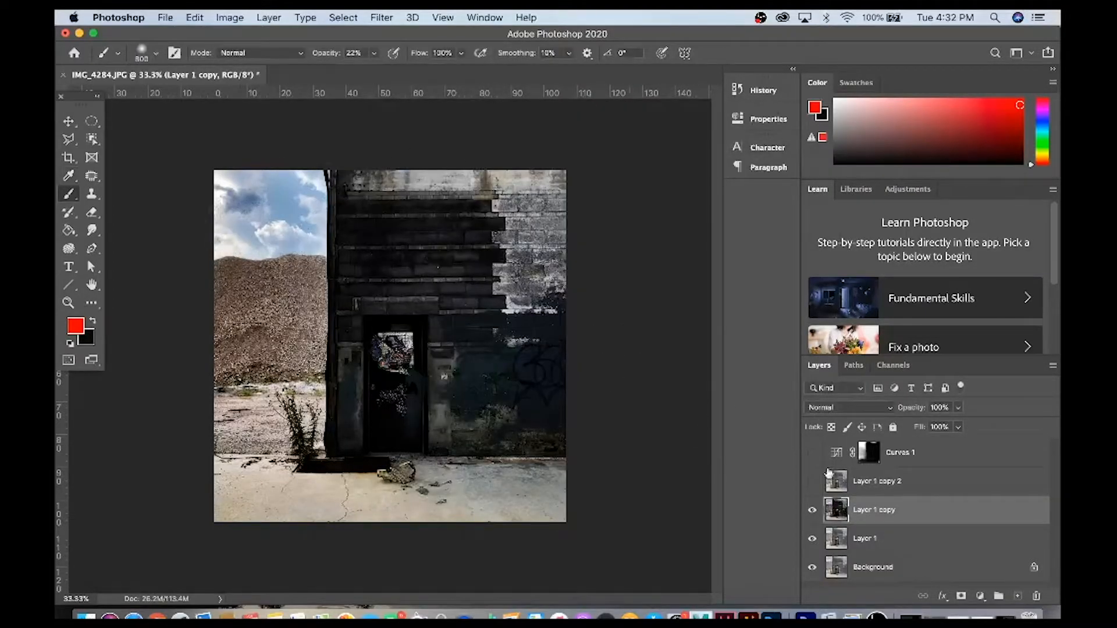
Compare the photo with and without the darkened Layer 1 copy
{"action": "left_click", "coordinate": [812, 509]}
{"action": "left_click", "coordinate": [812, 510]}
{"action": "left_click", "coordinate": [813, 510]}
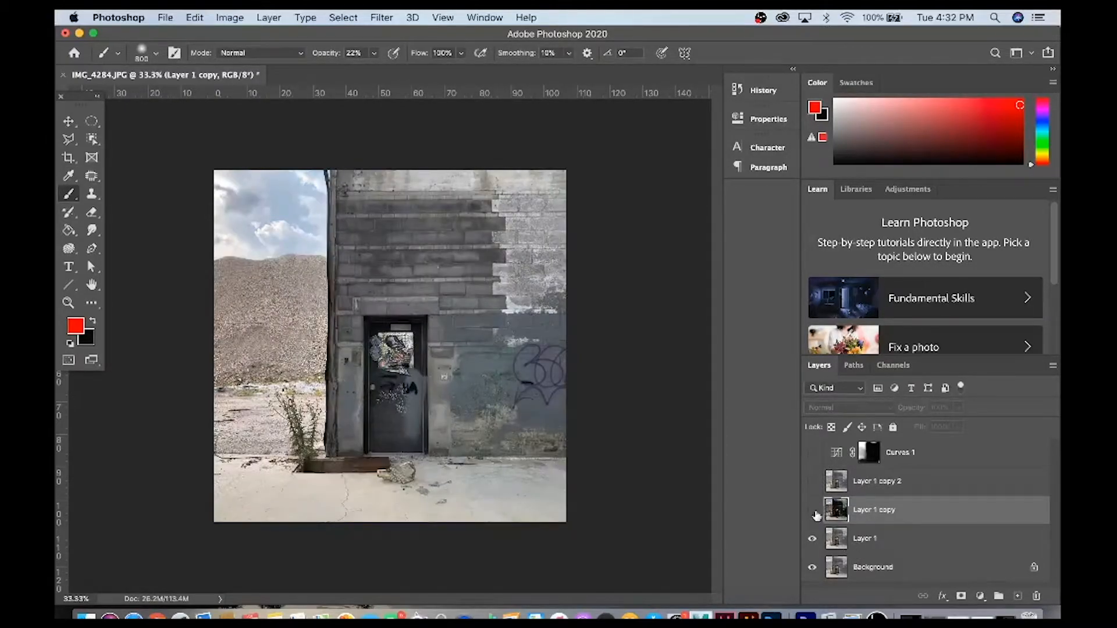
{"action": "left_click", "coordinate": [813, 511]}
Erase the building area from the darkened Layer 1 copy with a 1100 px eraser at 100% opacity
{"action": "left_click", "coordinate": [92, 216]}
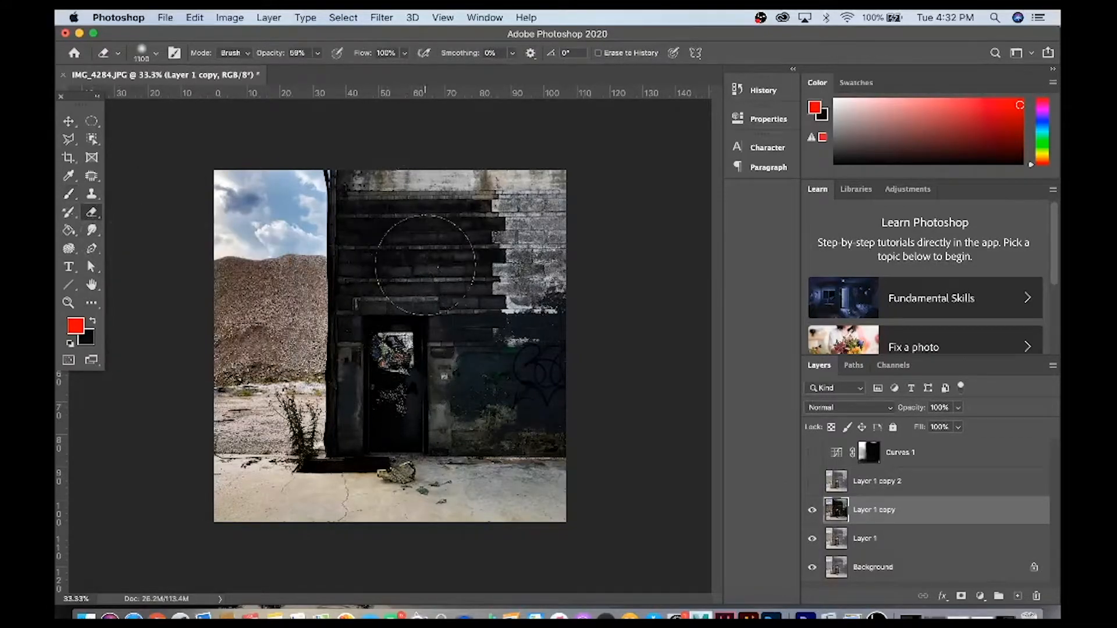
{"action": "left_click", "coordinate": [317, 53]}
{"action": "left_click_drag", "start_coordinate": [322, 70], "coordinate": [347, 70]}
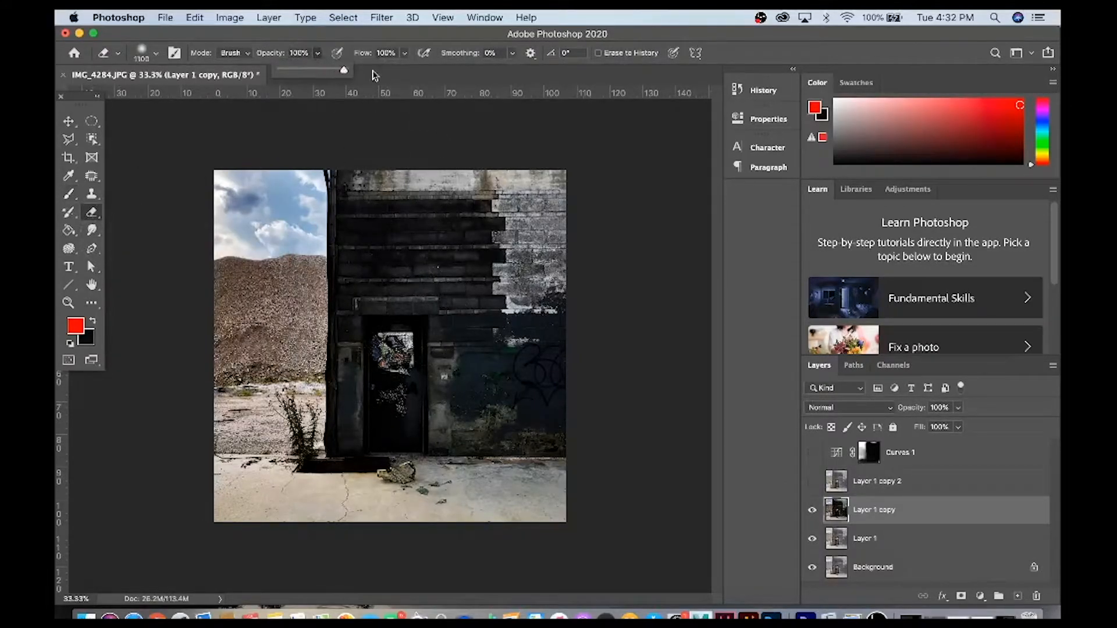
{"action": "mouse_move", "coordinate": [403, 246]}
{"action": "left_mouse_down"}
{"action": "mouse_move", "coordinate": [407, 326]}
{"action": "mouse_move", "coordinate": [495, 279]}
{"action": "mouse_move", "coordinate": [547, 361]}
{"action": "mouse_move", "coordinate": [429, 178]}
{"action": "mouse_move", "coordinate": [343, 245]}
{"action": "mouse_move", "coordinate": [366, 344]}
{"action": "left_mouse_up"}
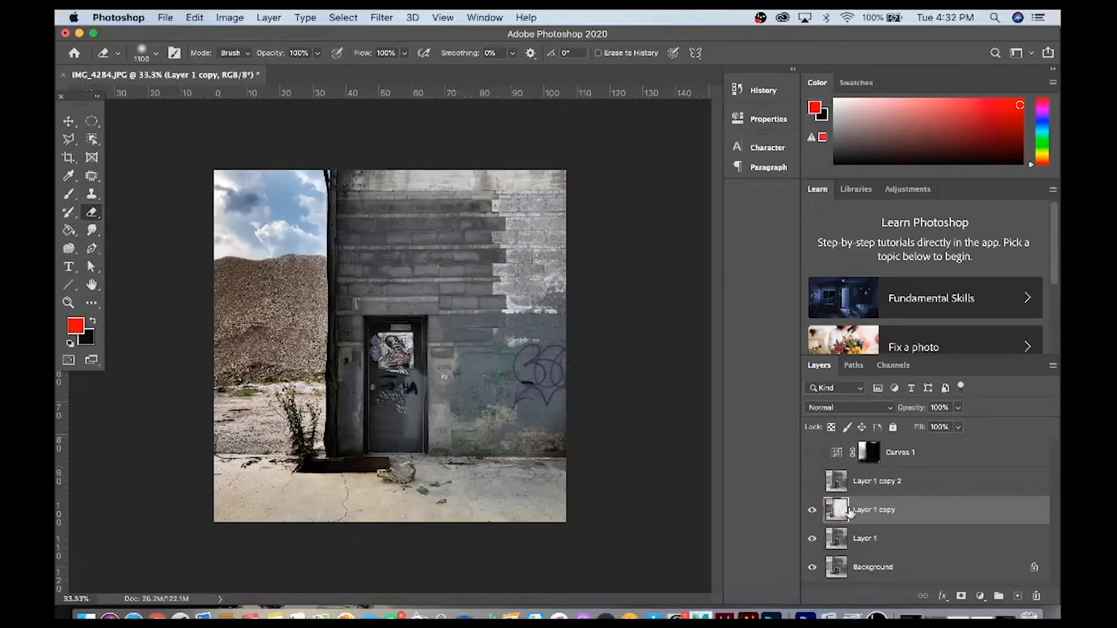
Erase the remaining dark areas on Layer 1 copy along the building's edge beside the gravel pile and around the door
{"action": "left_click", "coordinate": [864, 489]}
{"action": "left_click", "coordinate": [853, 512]}
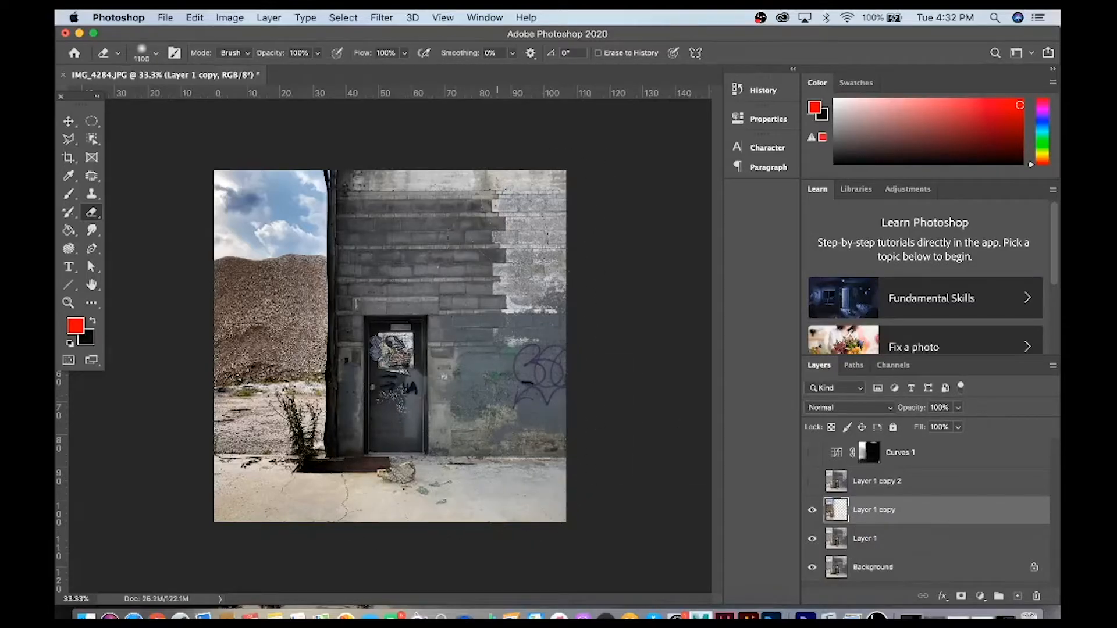
{"action": "mouse_move", "coordinate": [377, 189]}
{"action": "left_mouse_down"}
{"action": "mouse_move", "coordinate": [366, 198]}
{"action": "mouse_move", "coordinate": [371, 445]}
{"action": "left_mouse_up"}
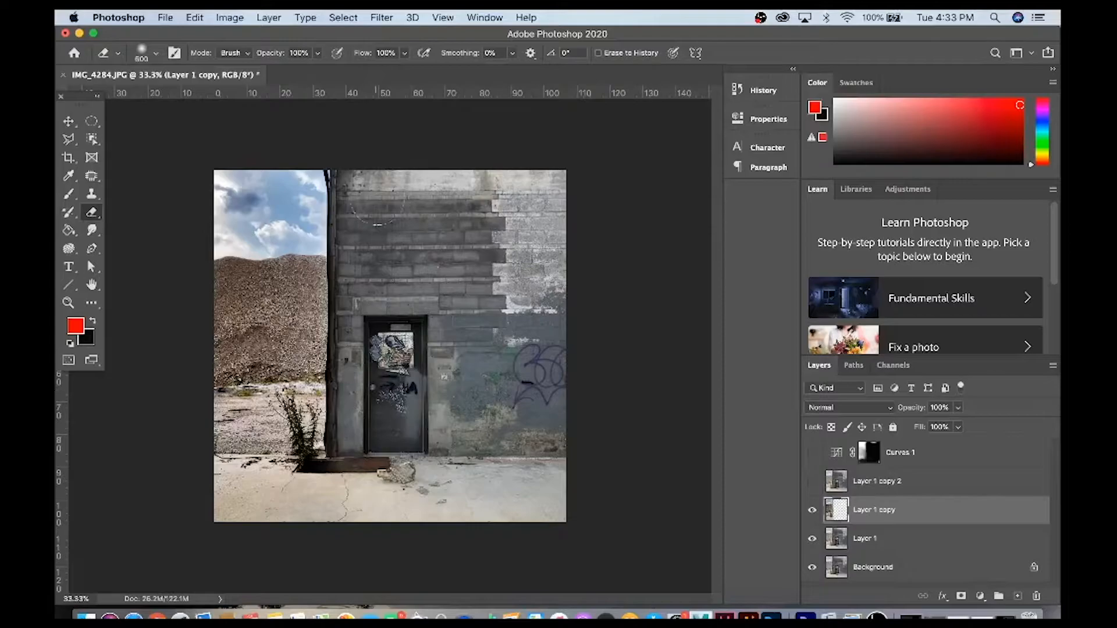
{"action": "left_click_drag", "start_coordinate": [364, 201], "coordinate": [361, 443]}
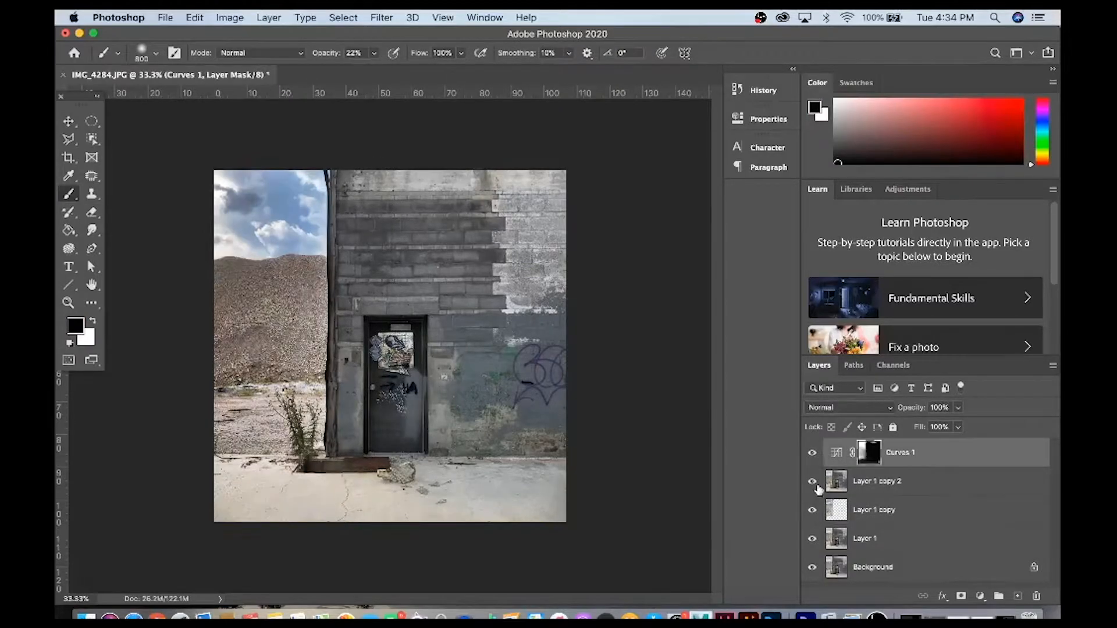
Compare the masked Curves version with the erased Layer 1 copy by toggling the visibility of the layers above it
{"action": "left_click", "coordinate": [813, 453]}
{"action": "left_click", "coordinate": [812, 481]}
{"action": "left_click", "coordinate": [812, 462]}
{"action": "left_click", "coordinate": [871, 516]}
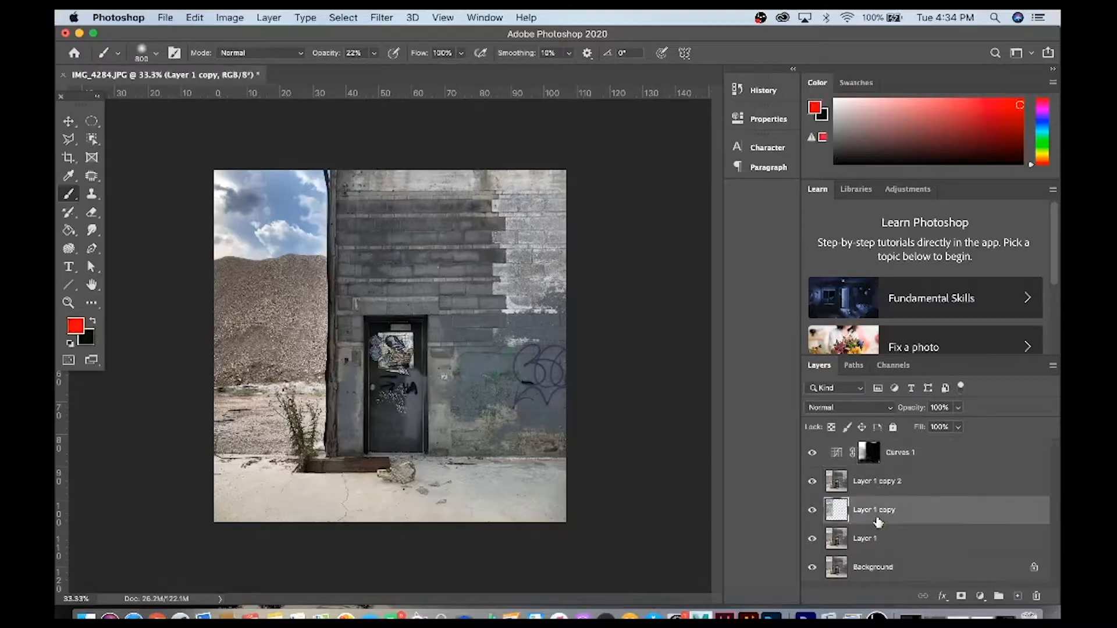
{"action": "left_click", "coordinate": [812, 479]}
{"action": "left_click", "coordinate": [812, 452]}
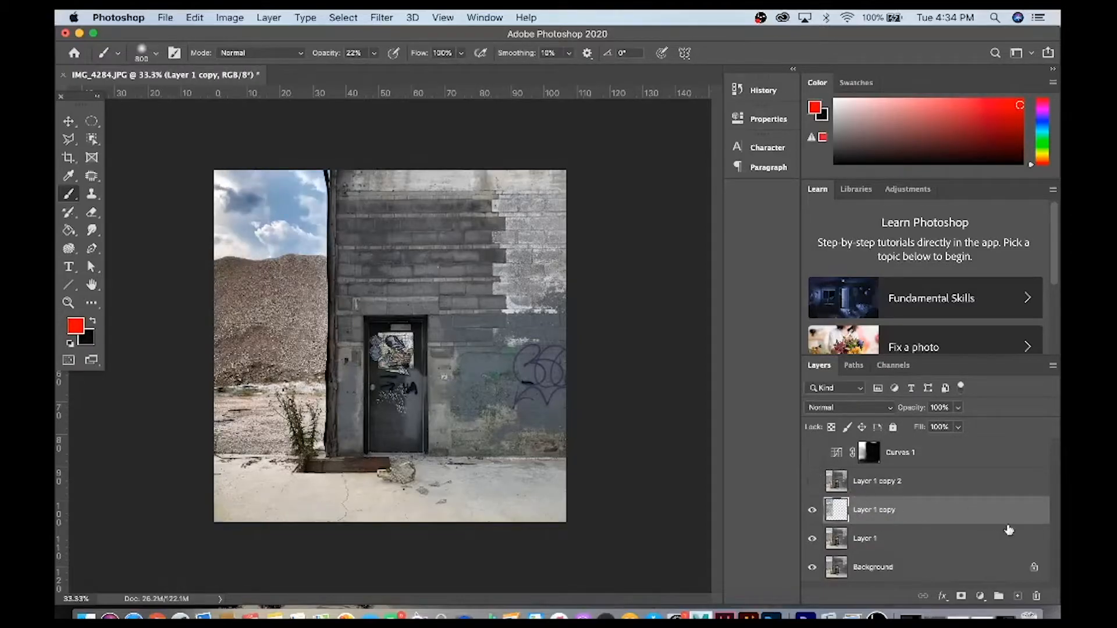
Delete Layer 1 copy and Layer 1, and show Layer 1 copy 2 and Curves 1 again
{"action": "left_click_drag", "start_coordinate": [1006, 523], "coordinate": [1034, 594]}
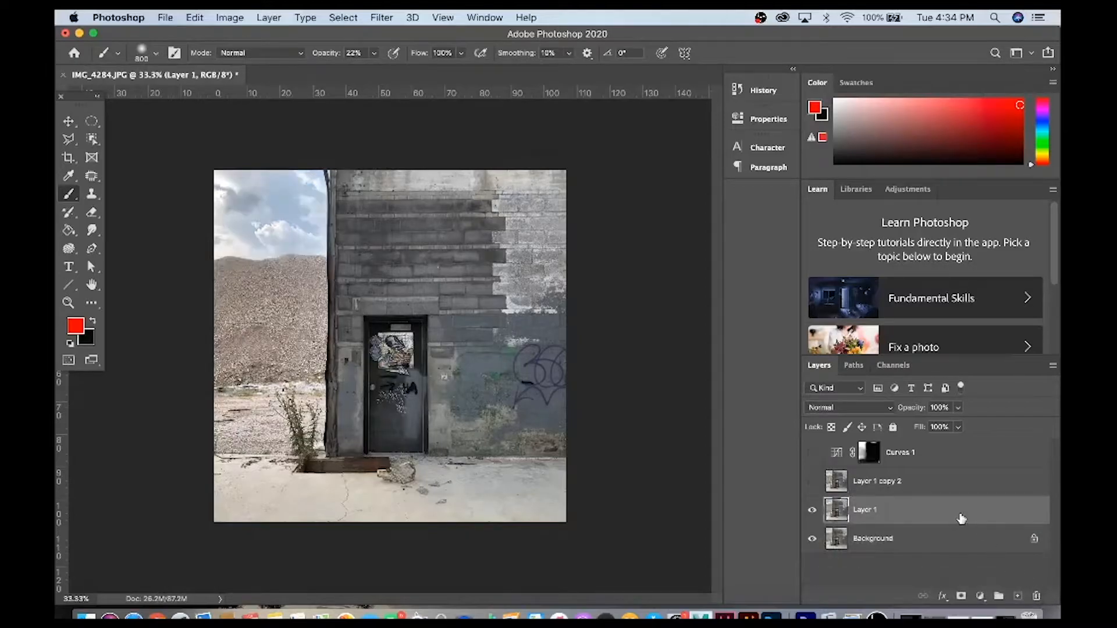
{"action": "left_click_drag", "start_coordinate": [959, 514], "coordinate": [1035, 594]}
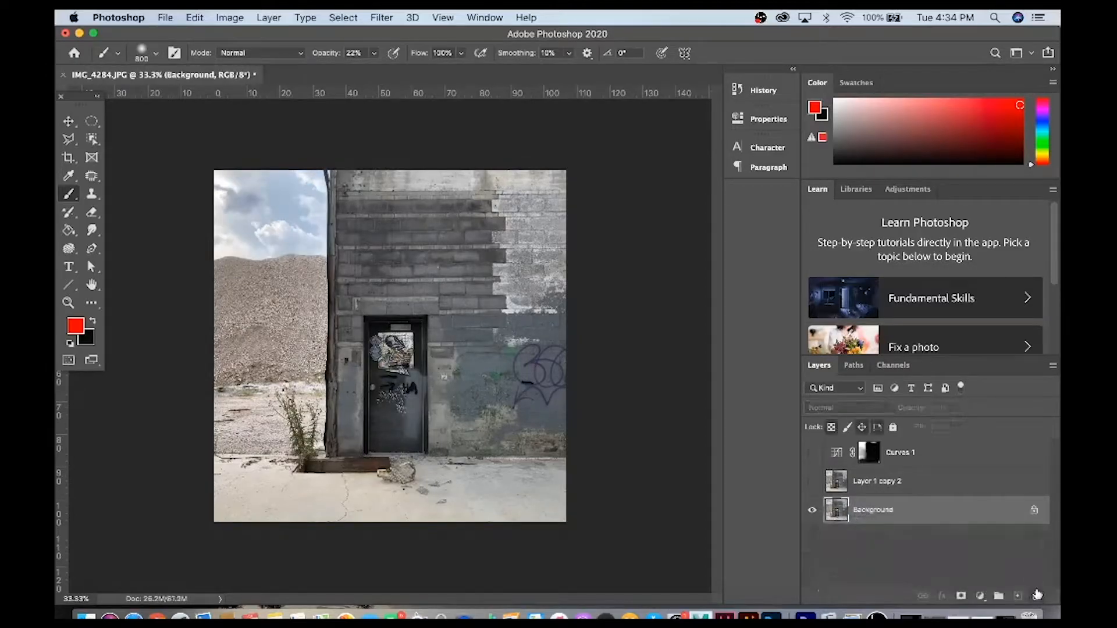
{"action": "left_click", "coordinate": [813, 481]}
{"action": "left_click", "coordinate": [812, 452]}
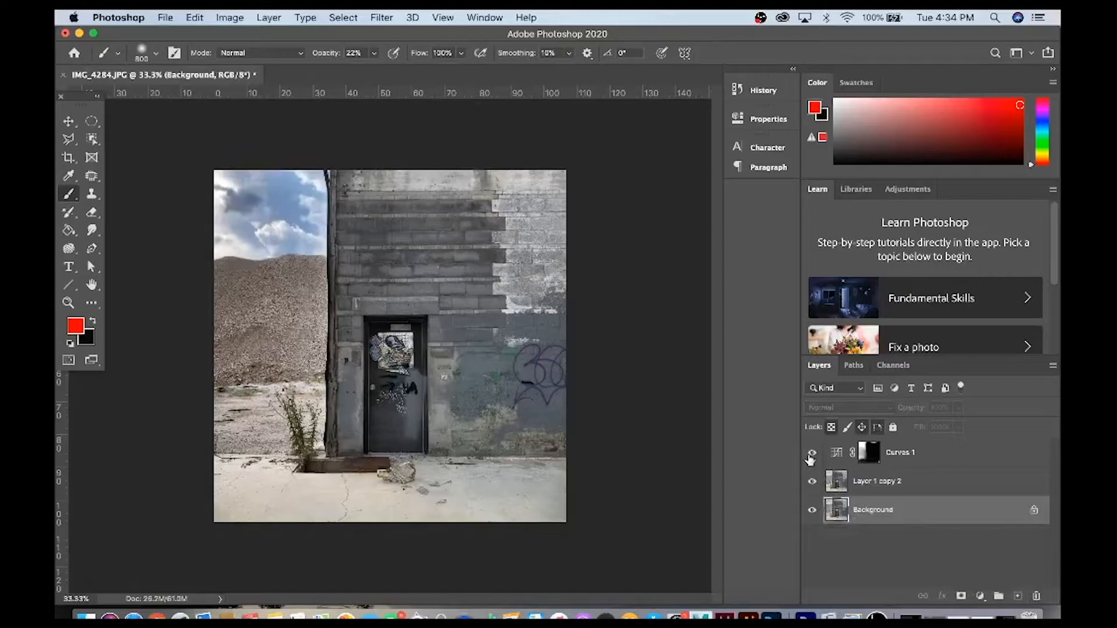
Add a Hue/Saturation adjustment layer above Curves 1 and raise the master saturation to +13
{"action": "left_click", "coordinate": [928, 454]}
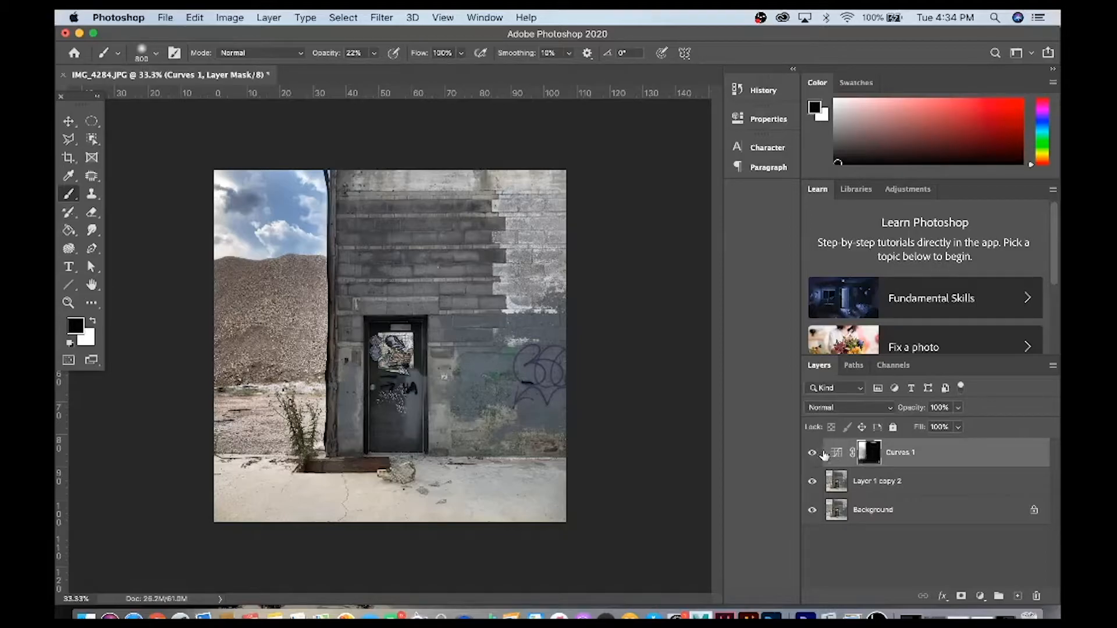
{"action": "left_click", "coordinate": [980, 596]}
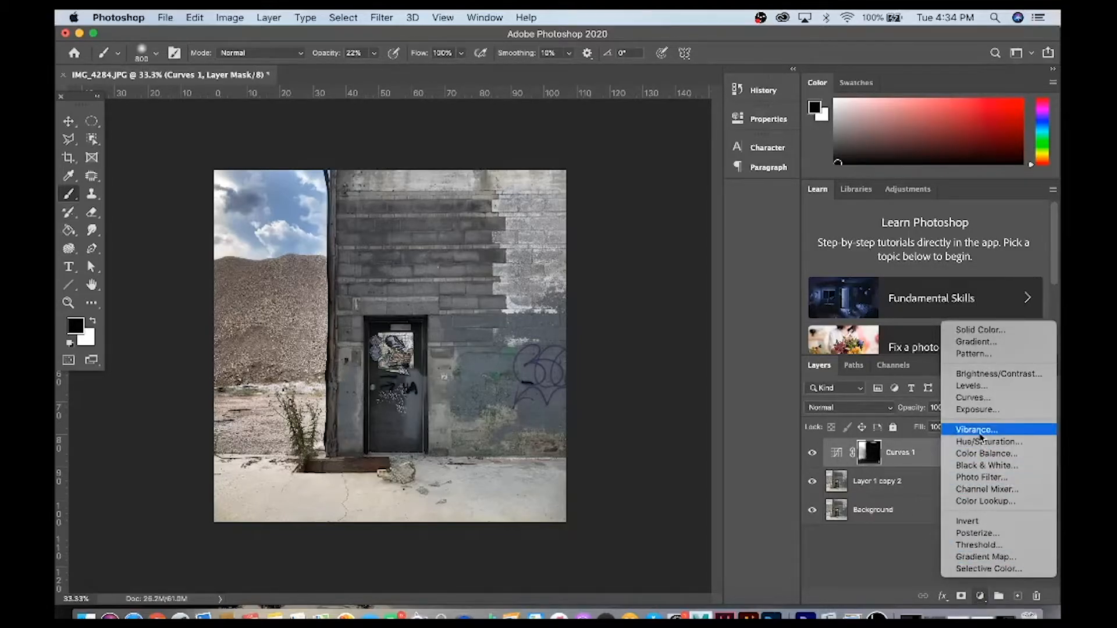
{"action": "left_click", "coordinate": [982, 441]}
{"action": "mouse_move", "coordinate": [619, 236]}
{"action": "left_mouse_down"}
{"action": "mouse_move", "coordinate": [641, 239]}
{"action": "mouse_move", "coordinate": [630, 240]}
{"action": "left_mouse_up"}
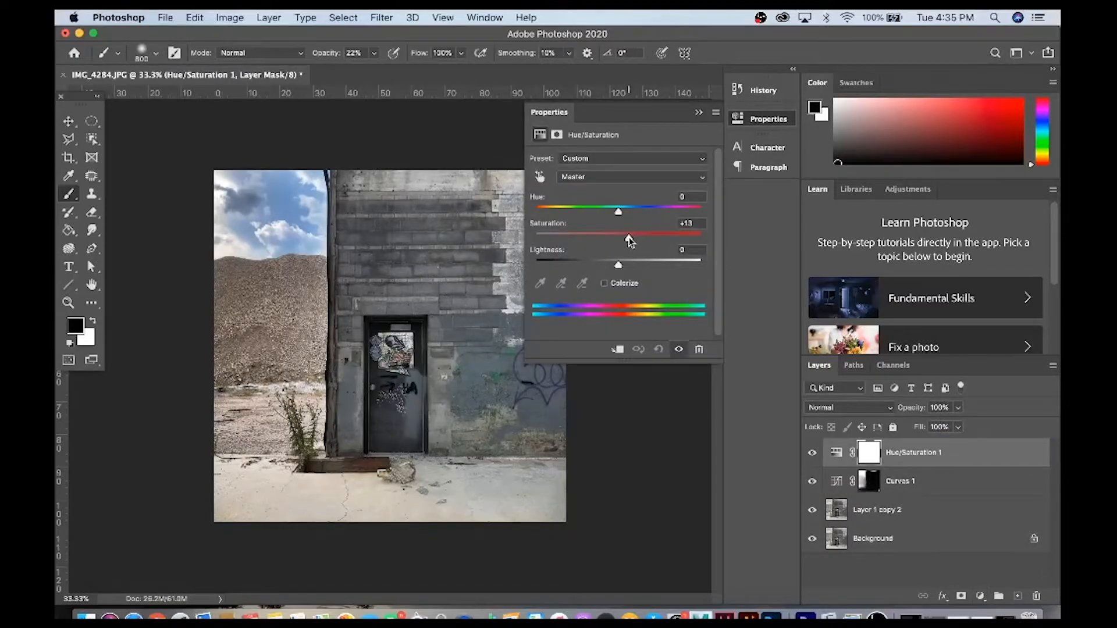
Add a Selective Color adjustment layer above Hue/Saturation 1, raise Black in the Blacks range to about +6%, and compare its effect
{"action": "left_click", "coordinate": [808, 458]}
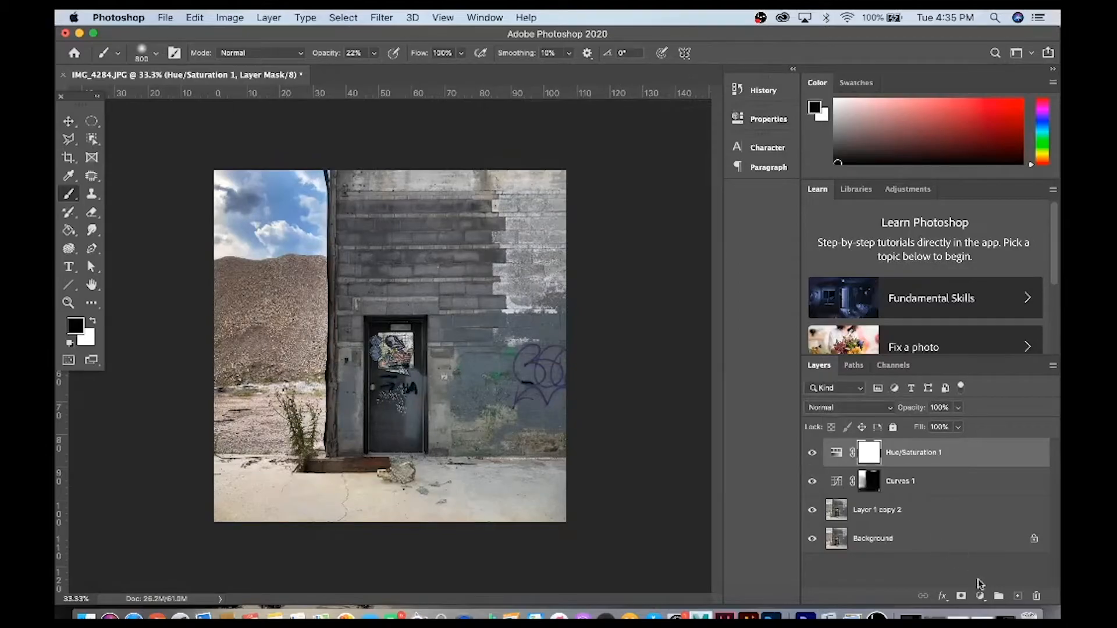
{"action": "left_click", "coordinate": [981, 597]}
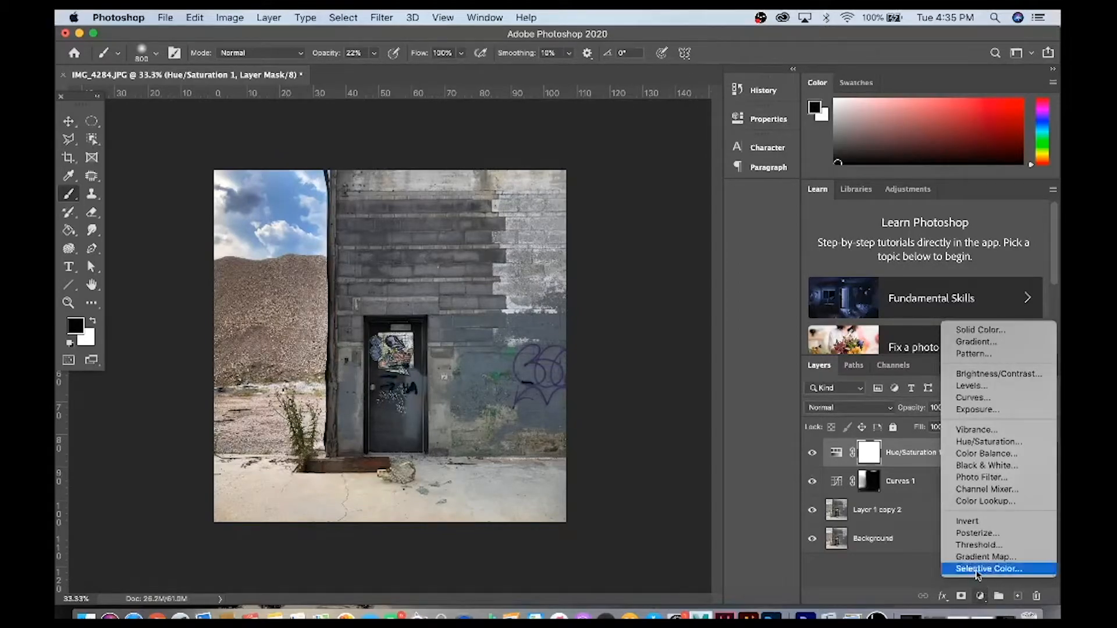
{"action": "left_click", "coordinate": [977, 569]}
{"action": "left_click", "coordinate": [657, 174]}
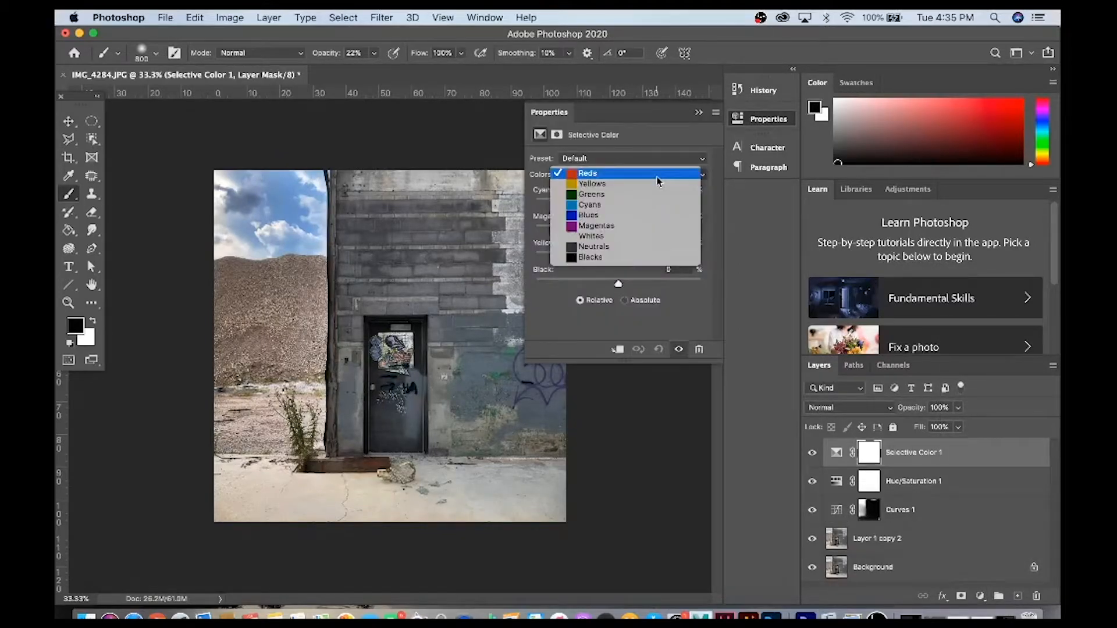
{"action": "left_click", "coordinate": [585, 257]}
{"action": "left_click_drag", "start_coordinate": [618, 283], "coordinate": [626, 285]}
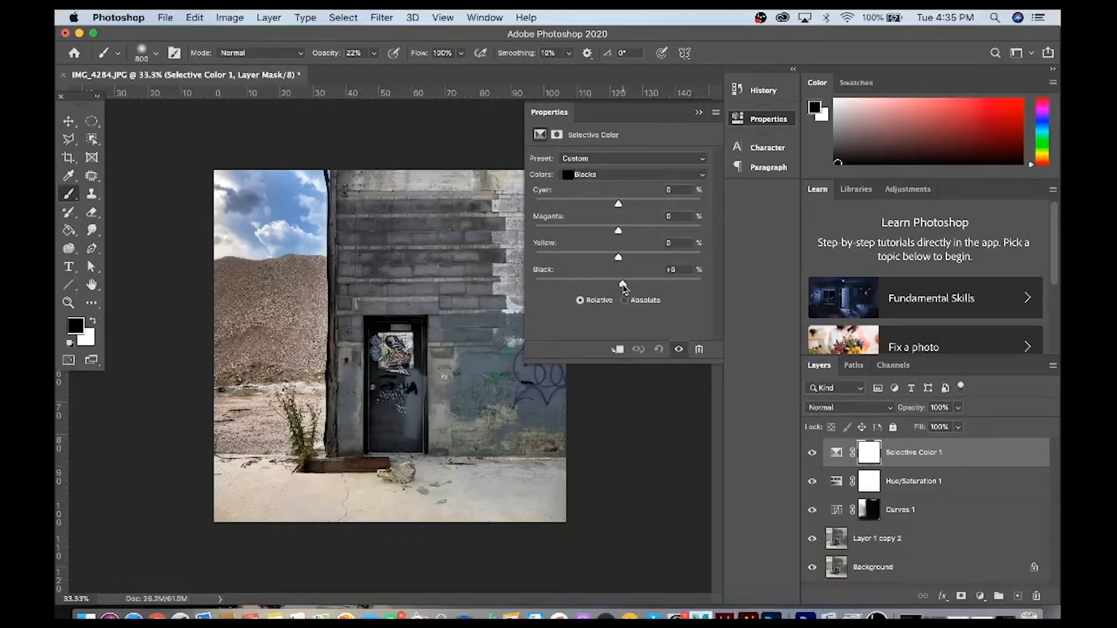
{"action": "left_click", "coordinate": [813, 453]}
In Selective Color 1, set the Neutrals to Cyan +3% and Magenta -3%, and adjust their Yellow amount
{"action": "left_click", "coordinate": [578, 175]}
{"action": "left_click", "coordinate": [582, 166]}
{"action": "left_click_drag", "start_coordinate": [618, 230], "coordinate": [621, 206]}
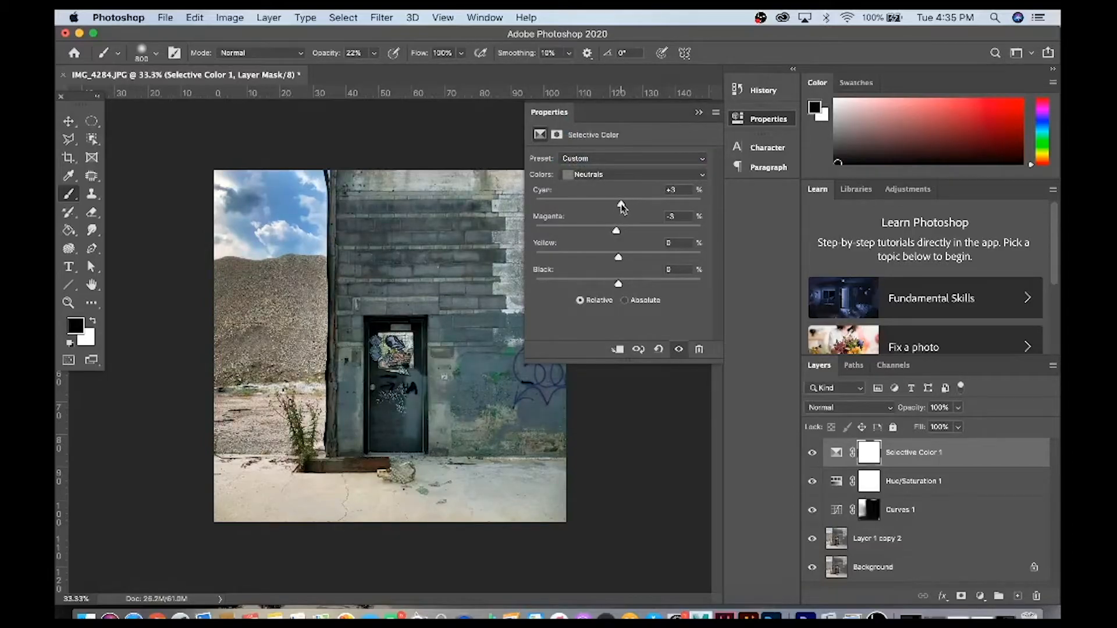
{"action": "left_click_drag", "start_coordinate": [626, 259], "coordinate": [621, 261]}
{"action": "left_click", "coordinate": [916, 482]}
{"action": "left_click", "coordinate": [921, 514]}
{"action": "left_click", "coordinate": [930, 486]}
{"action": "left_click", "coordinate": [933, 455]}
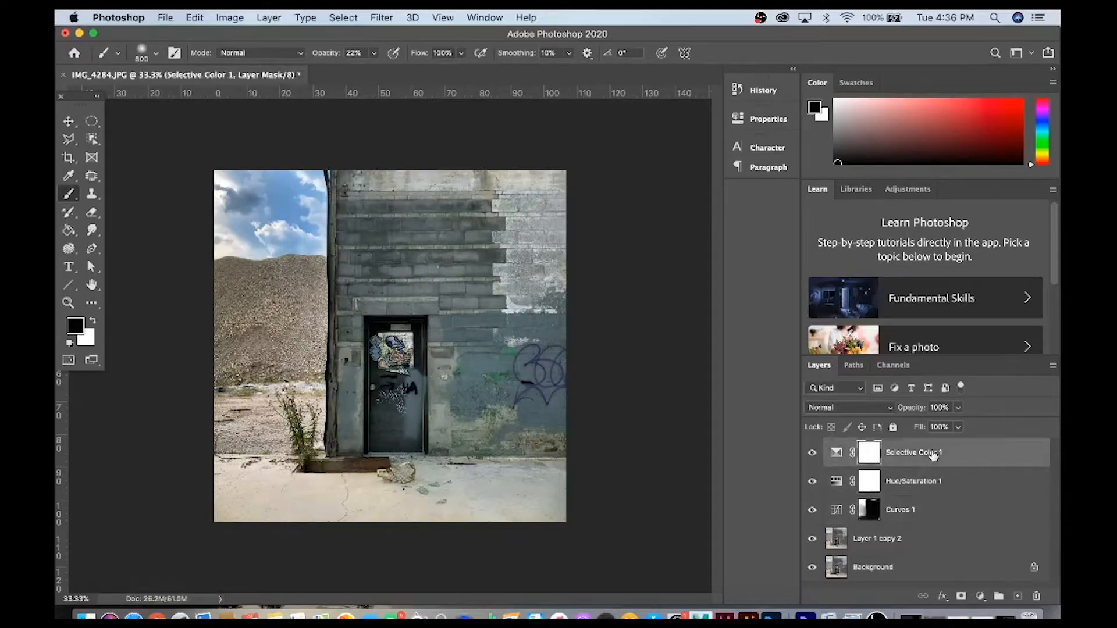
Add a Photo Filter adjustment layer above Selective Color 1 using Warming Filter (81) at 15% density
{"action": "left_click", "coordinate": [979, 596]}
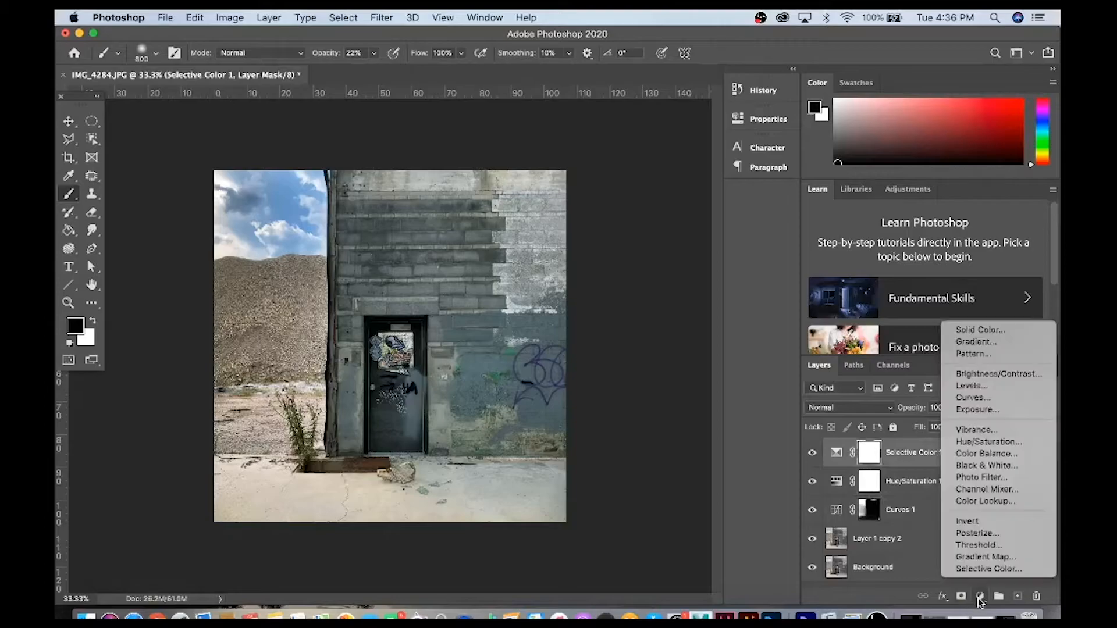
{"action": "left_click", "coordinate": [983, 478]}
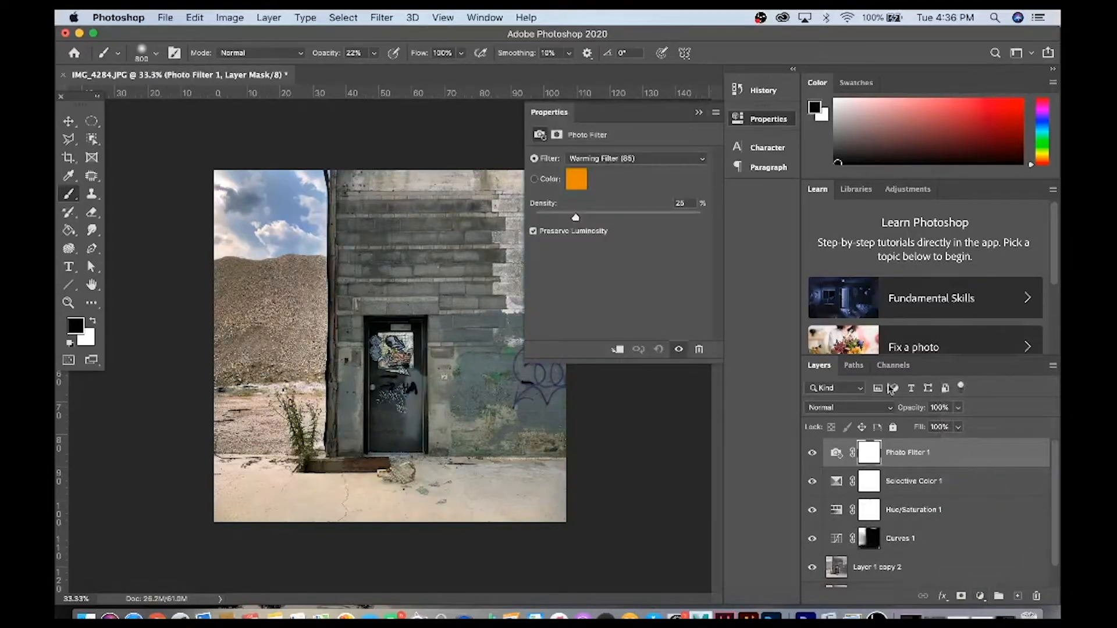
{"action": "left_click", "coordinate": [666, 160]}
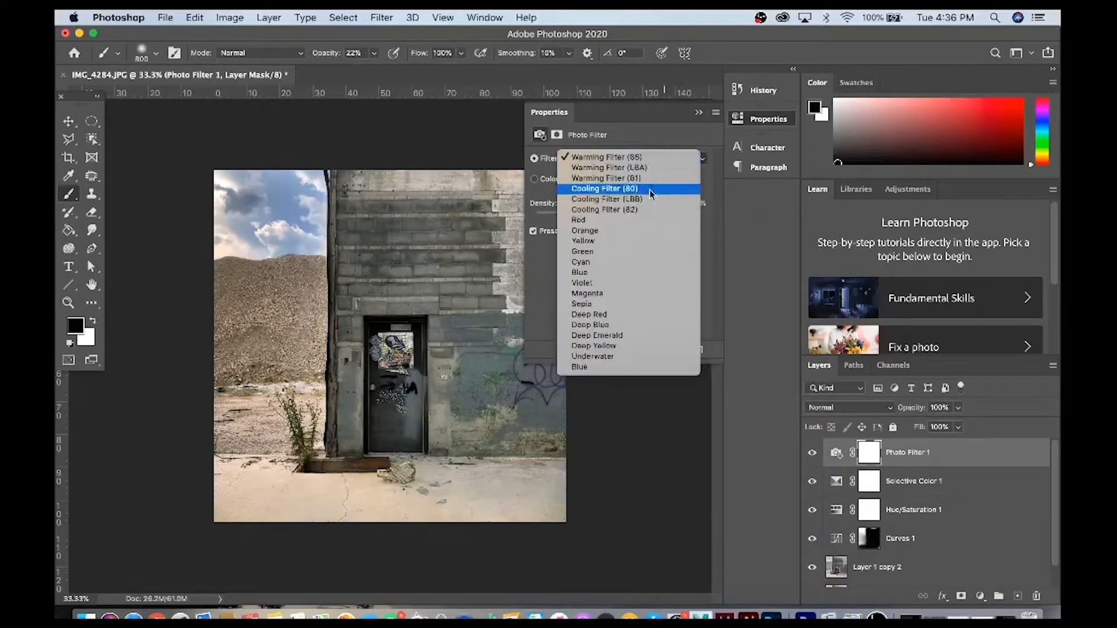
{"action": "left_click", "coordinate": [651, 210]}
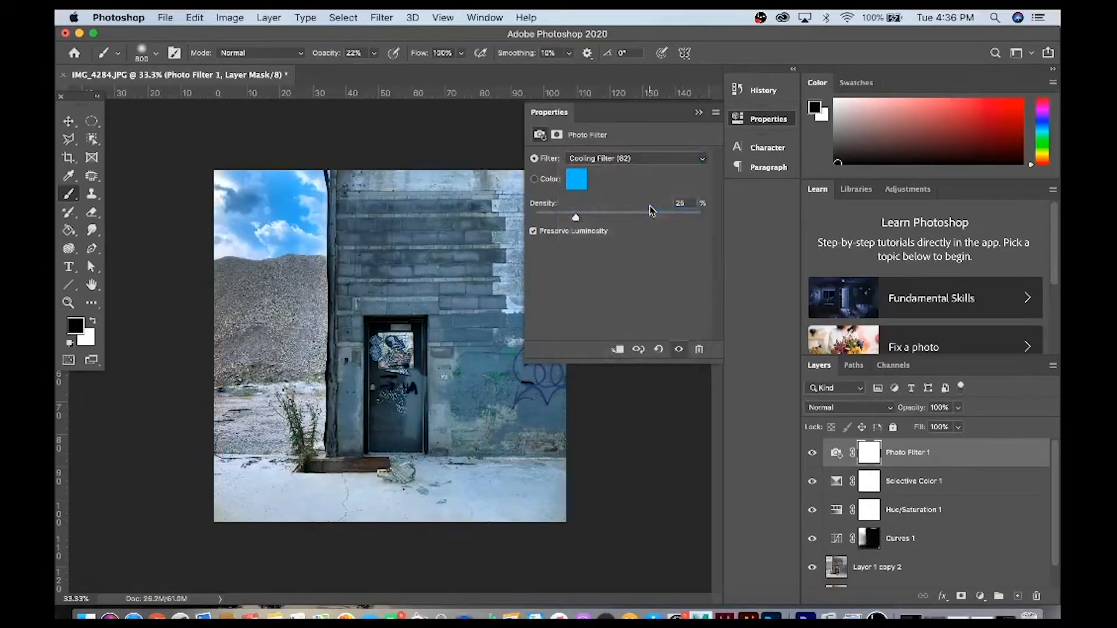
{"action": "scroll", "coordinate": [658, 154], "scroll_direction": "up", "scroll_amount": 3}
{"action": "left_click", "coordinate": [557, 215]}
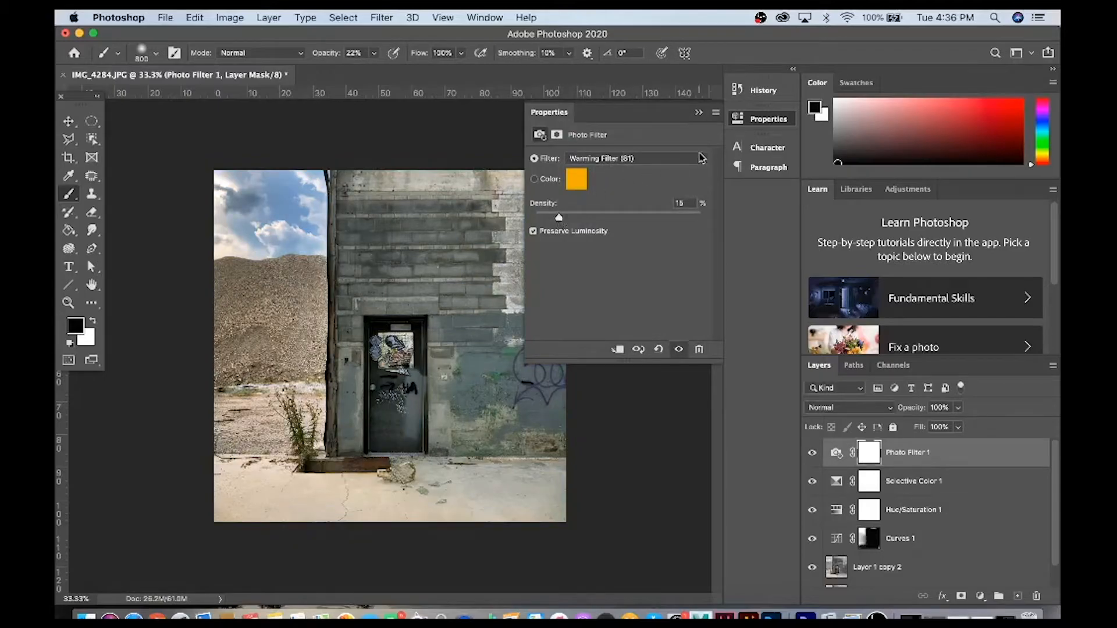
{"action": "left_click", "coordinate": [699, 112]}
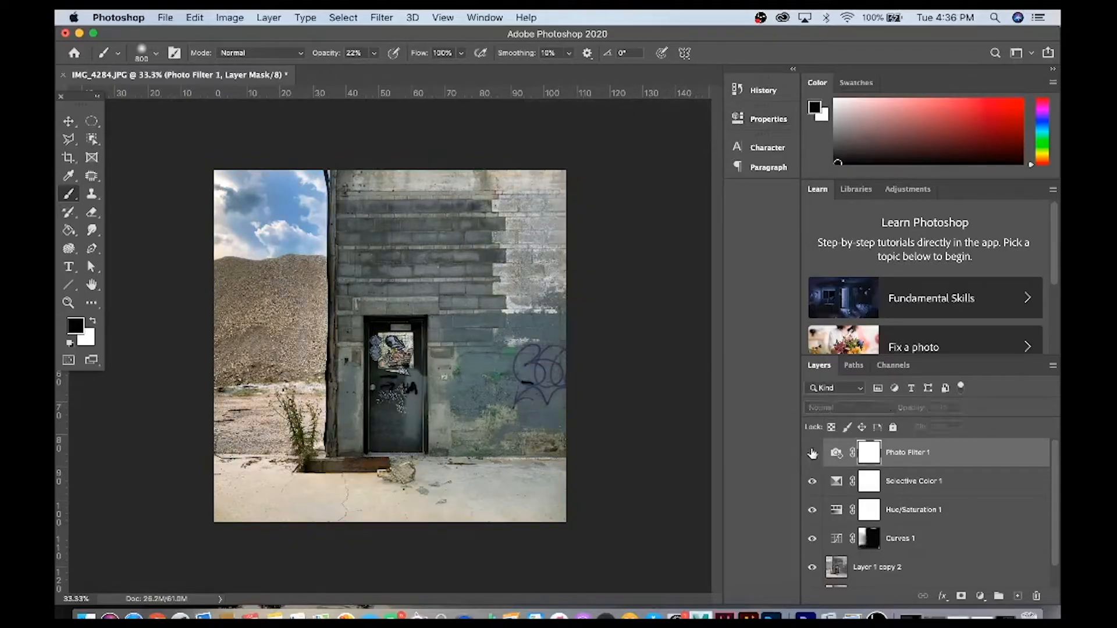
Merge Layer 1 copy 2 and all adjustment layers up to Photo Filter 1 into one layer above the Background
{"action": "left_click", "coordinate": [878, 567]}
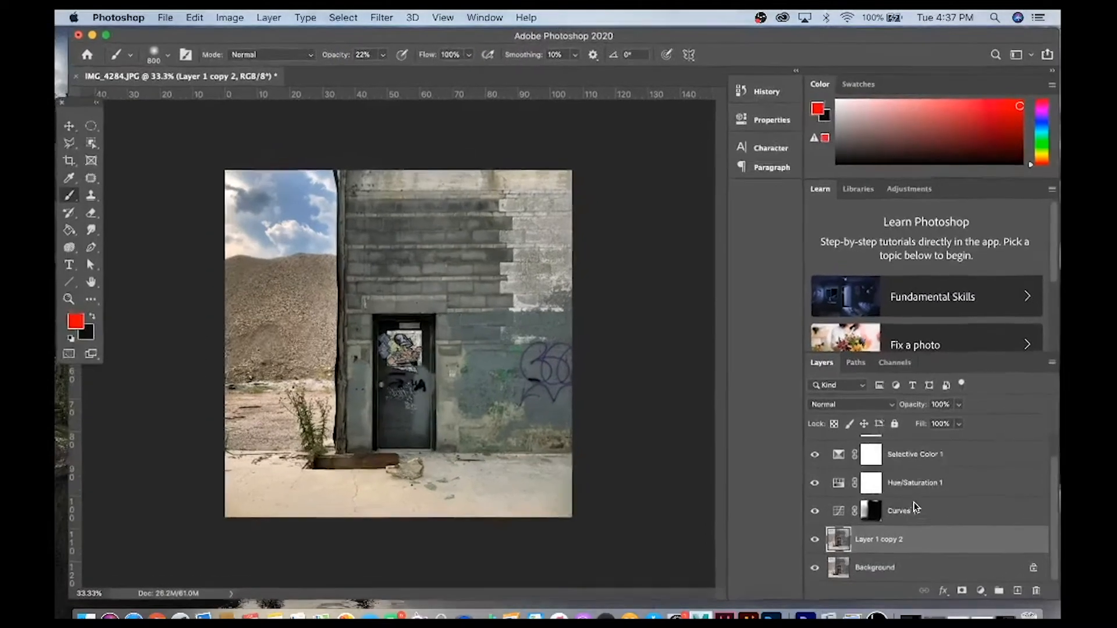
{"action": "left_click_drag", "start_coordinate": [1057, 488], "coordinate": [1058, 454]}
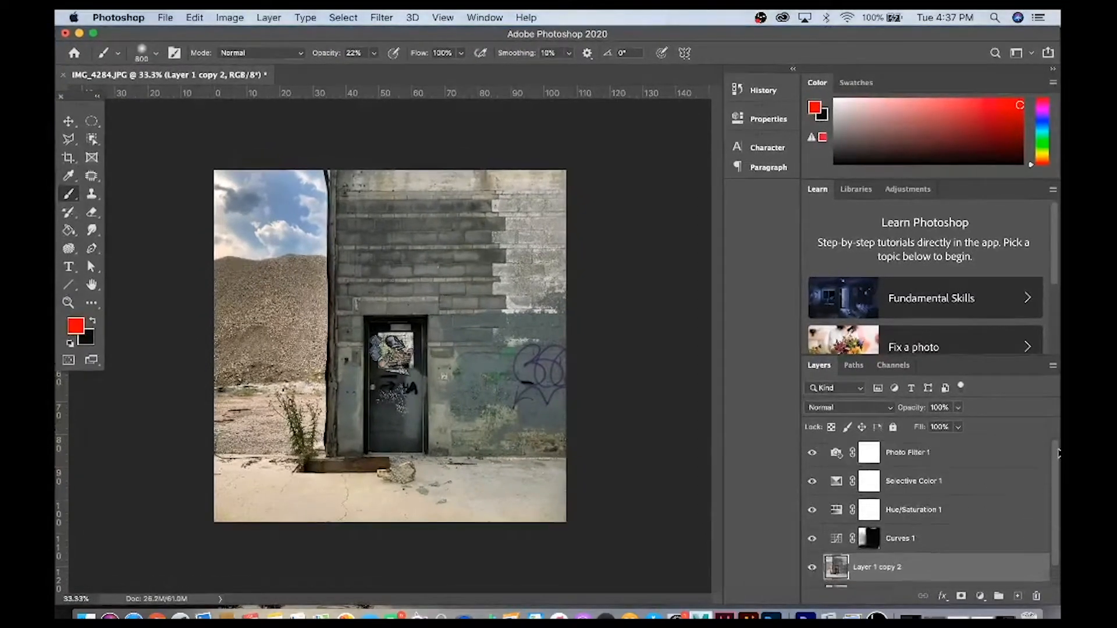
{"action": "left_click", "coordinate": [951, 459], "text": "shift"}
{"action": "right_click", "coordinate": [952, 459]}
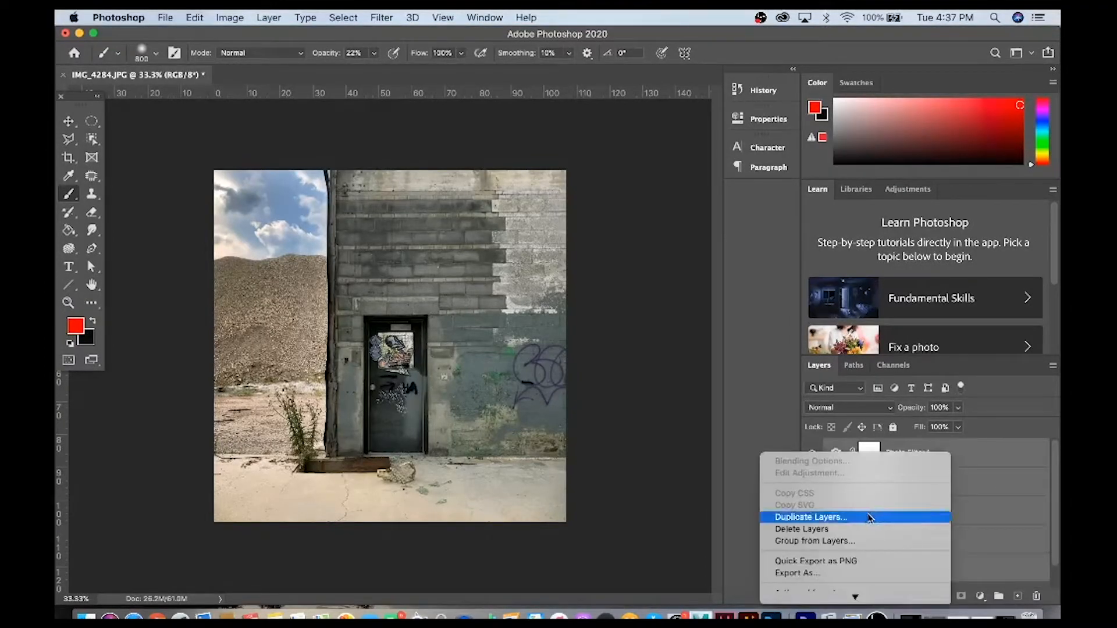
{"action": "scroll", "coordinate": [868, 517], "scroll_direction": "down", "scroll_amount": 5}
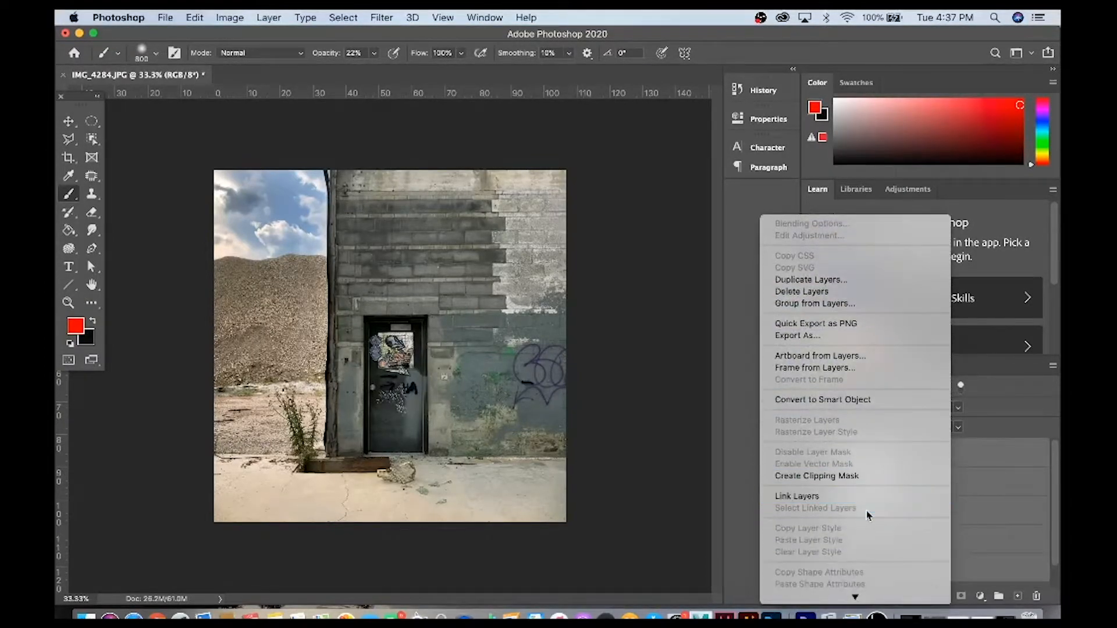
{"action": "scroll", "coordinate": [868, 516], "scroll_direction": "down", "scroll_amount": 3}
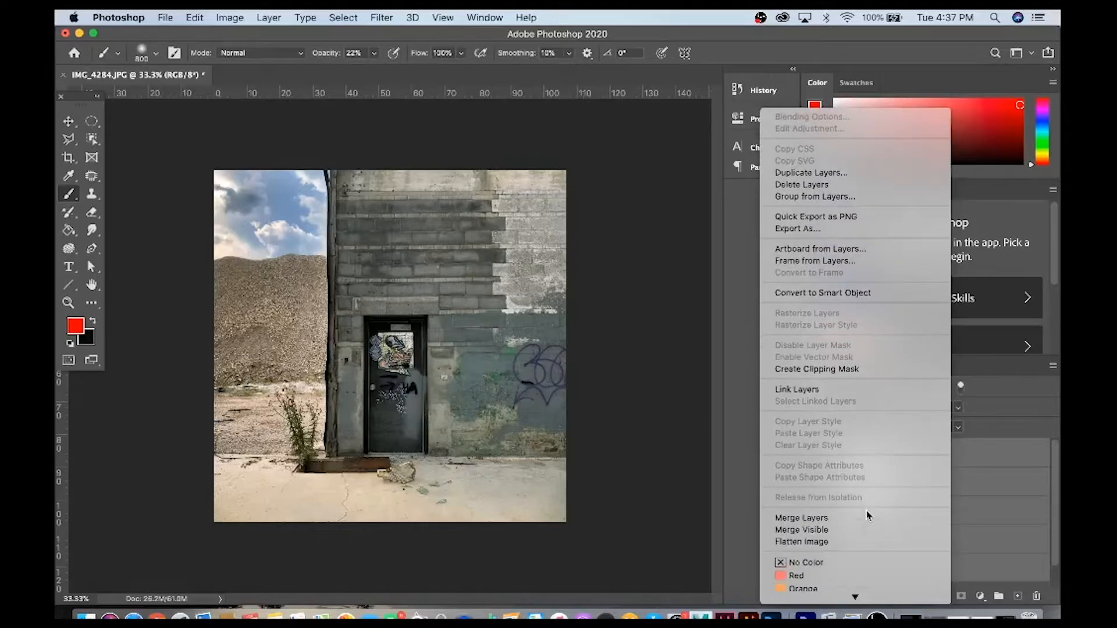
{"action": "left_click", "coordinate": [819, 521]}
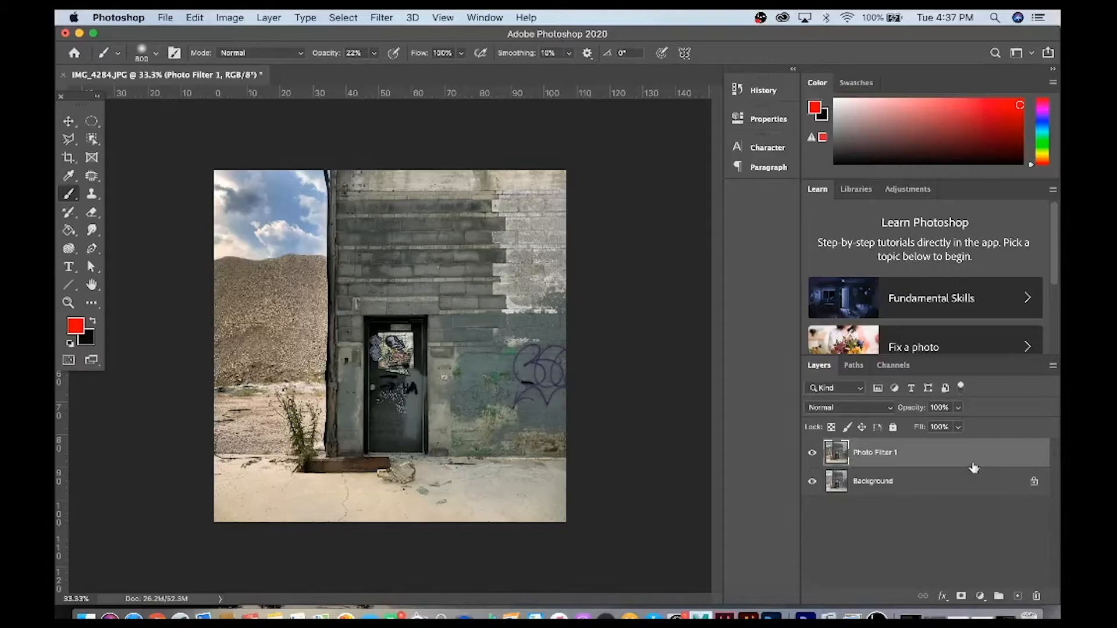
Duplicate the merged Photo Filter 1 layer and activate the Dodge tool with its range set to Midtones
{"action": "left_click_drag", "start_coordinate": [972, 459], "coordinate": [1018, 598]}
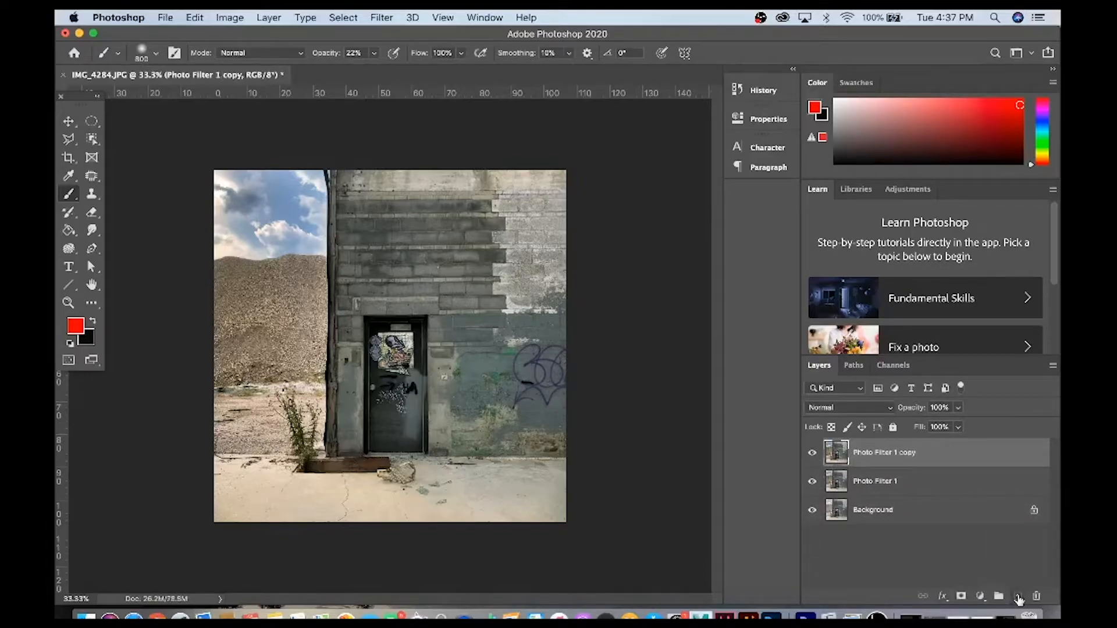
{"action": "left_click", "coordinate": [72, 251]}
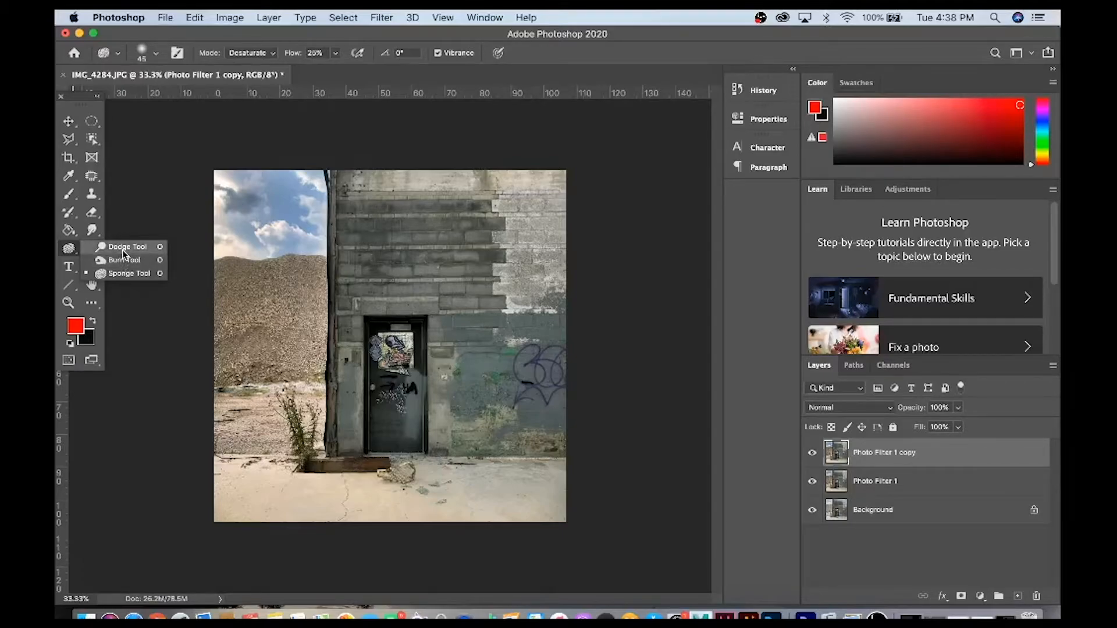
{"action": "left_click", "coordinate": [122, 247]}
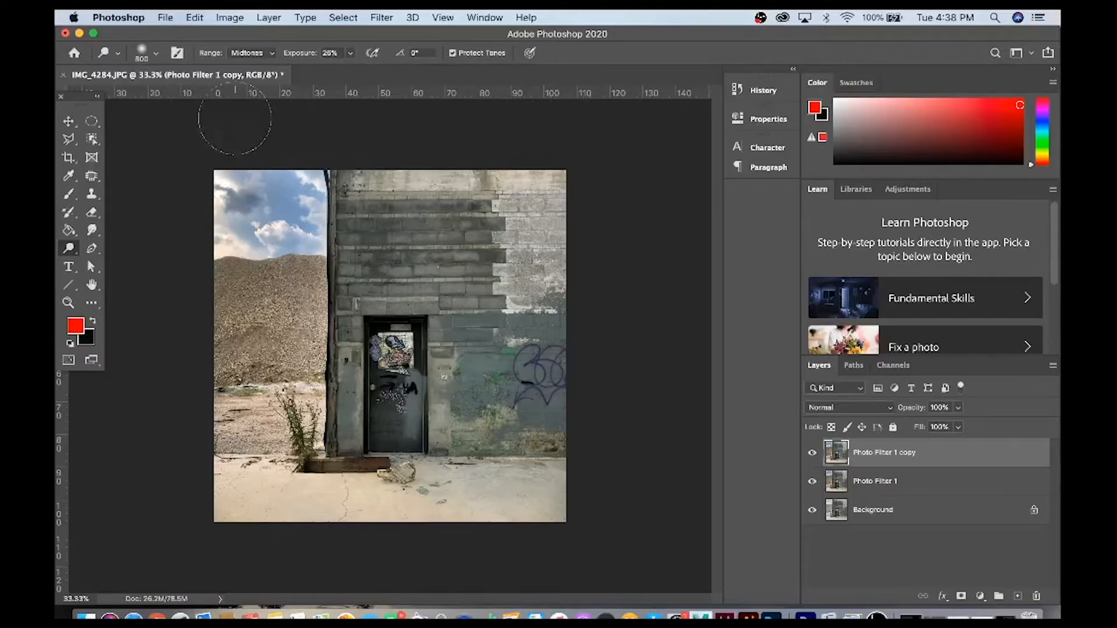
{"action": "left_click", "coordinate": [255, 53]}
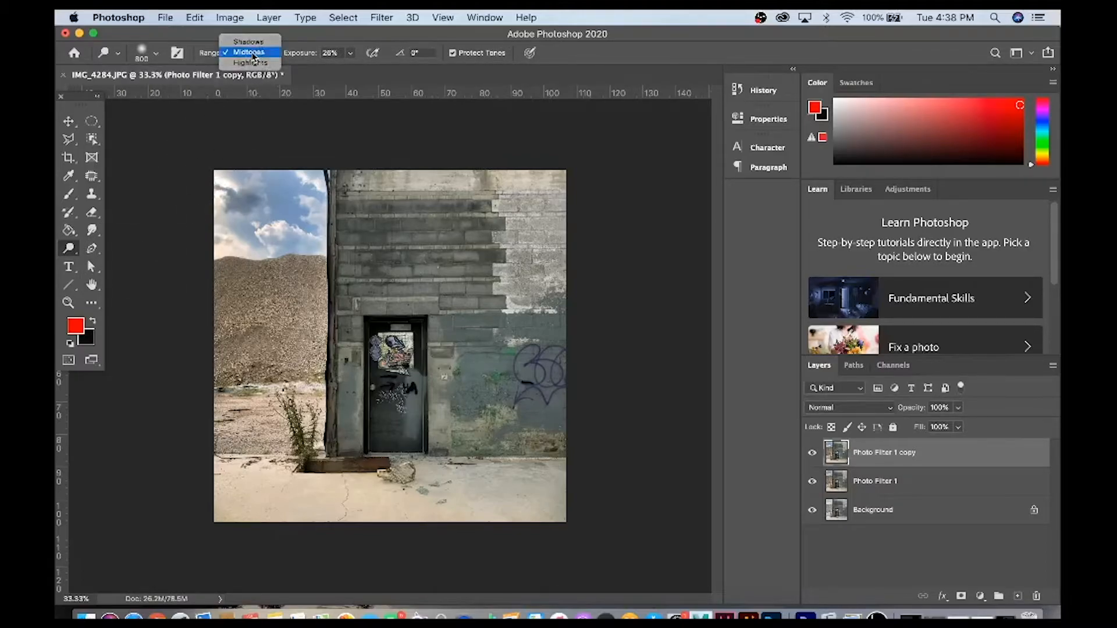
{"action": "left_click", "coordinate": [256, 53]}
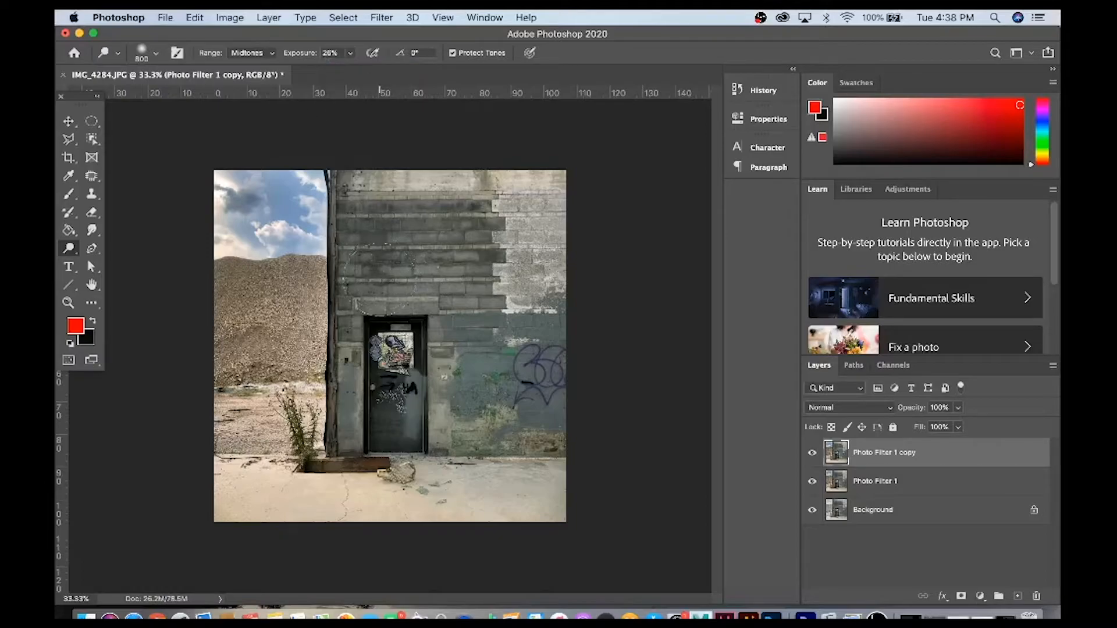
Enlarge the Dodge brush to 1300 and lighten the midtones of the building wall and door
{"action": "key", "text": "bracketright"}
{"action": "key", "text": "bracketright"}
{"action": "key", "text": "bracketright"}
{"action": "key", "text": "bracketright"}
{"action": "key", "text": "bracketright"}
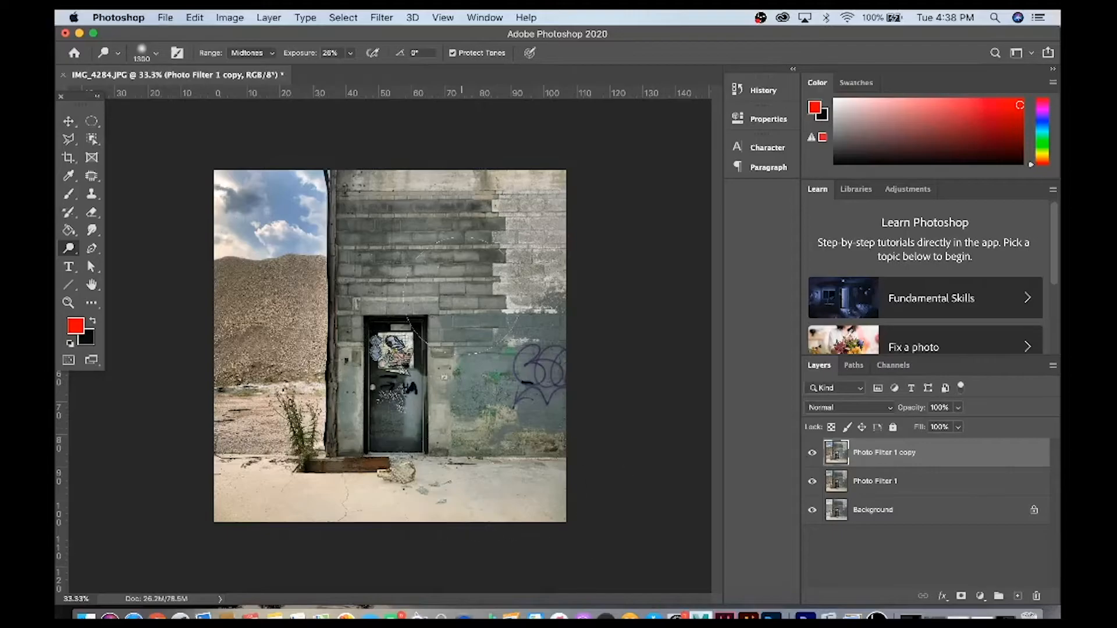
Rename the Photo Filter 1 copy layer as Dodge Layer and compare the dodging by toggling its visibility
{"action": "double_click", "coordinate": [884, 453]}
{"action": "type", "text": "Dodge Layer"}
{"action": "key", "text": "Return"}
{"action": "left_click", "coordinate": [811, 454]}
{"action": "left_click", "coordinate": [811, 454]}
{"action": "left_click", "coordinate": [810, 455]}
{"action": "left_click", "coordinate": [810, 454]}
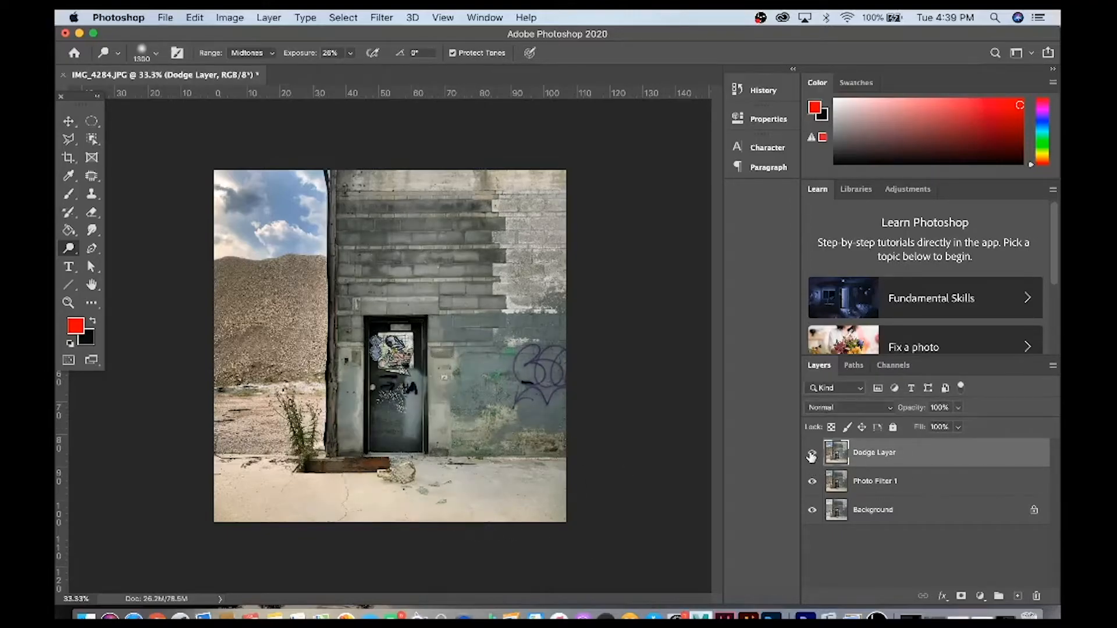
{"action": "key", "text": "super+z"}
{"action": "double_click", "coordinate": [881, 454]}
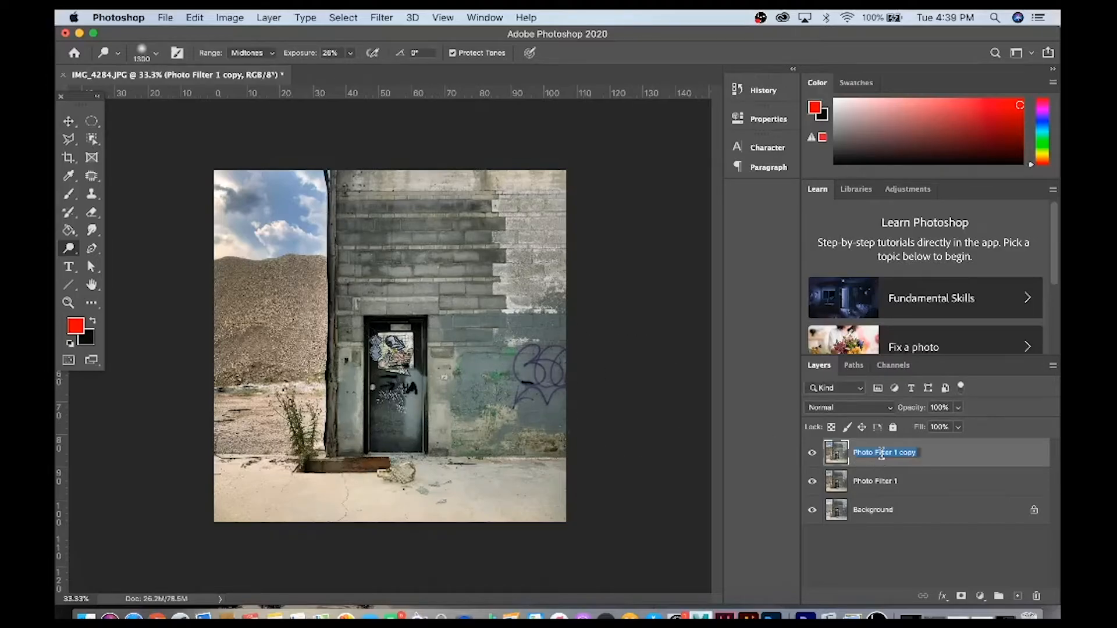
{"action": "type", "text": "Dodge Layer"}
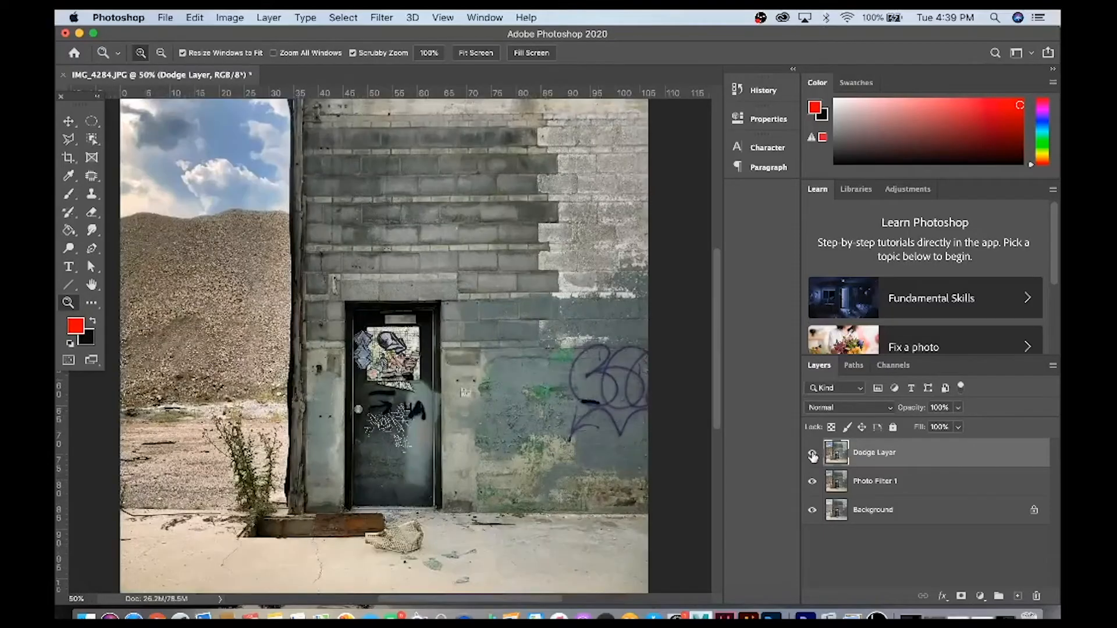
Compare the wall and door before and after dodging by toggling the visibility of Dodge Layer at 50% zoom
{"action": "left_click", "coordinate": [812, 455]}
{"action": "left_click", "coordinate": [812, 455]}
{"action": "left_click", "coordinate": [812, 455]}
{"action": "left_click", "coordinate": [812, 455]}
Dodge the dark areas around the door with the range set to Shadows and a brush size of 800
{"action": "key", "text": "o"}
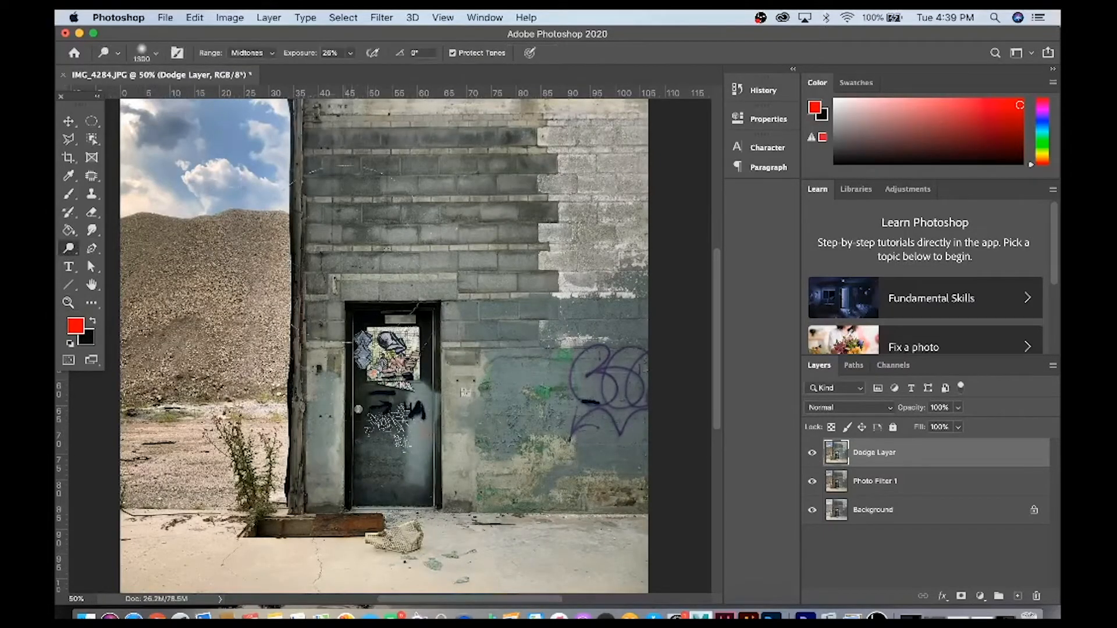
{"action": "left_click", "coordinate": [269, 53]}
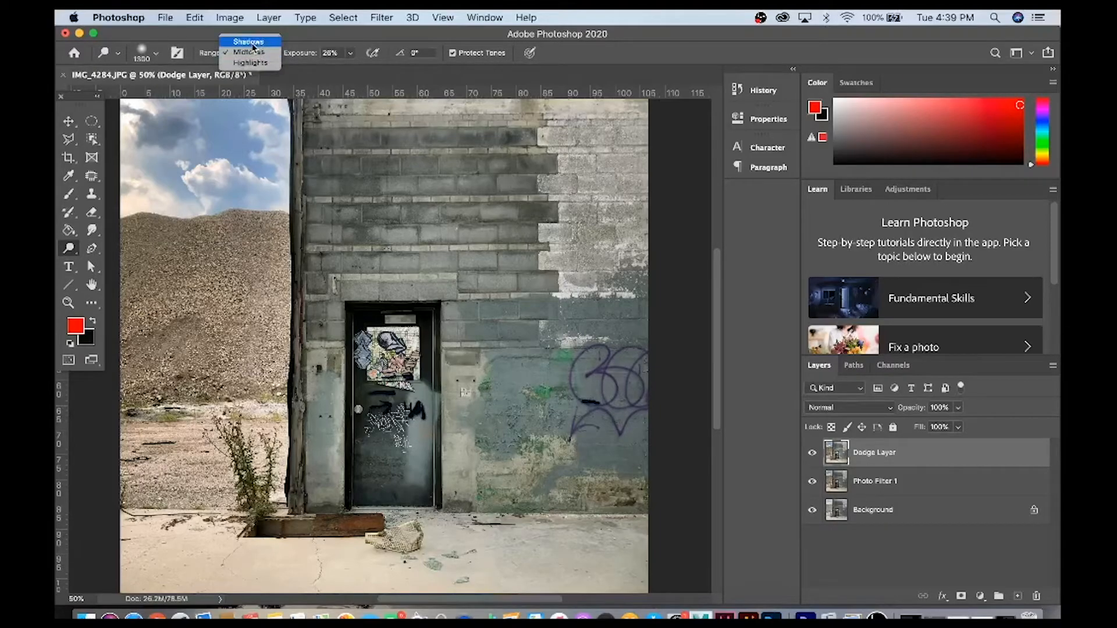
{"action": "left_click", "coordinate": [259, 46]}
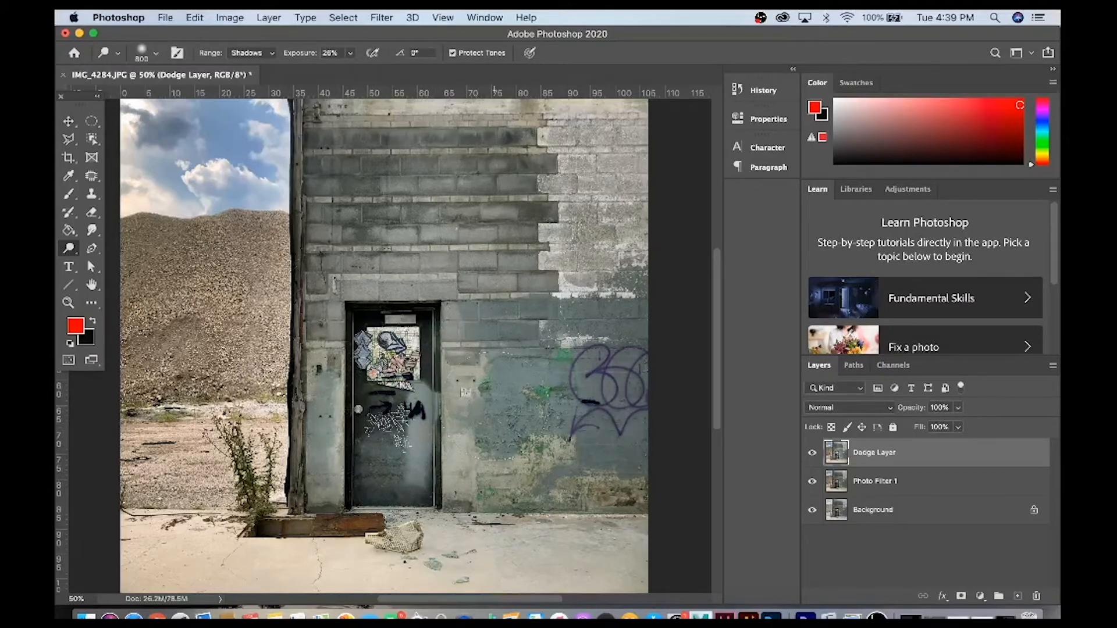
Set the Dodge range back to Midtones and check the dodged areas by toggling the visibility of Dodge Layer
{"action": "left_click", "coordinate": [266, 54]}
{"action": "left_click", "coordinate": [247, 62]}
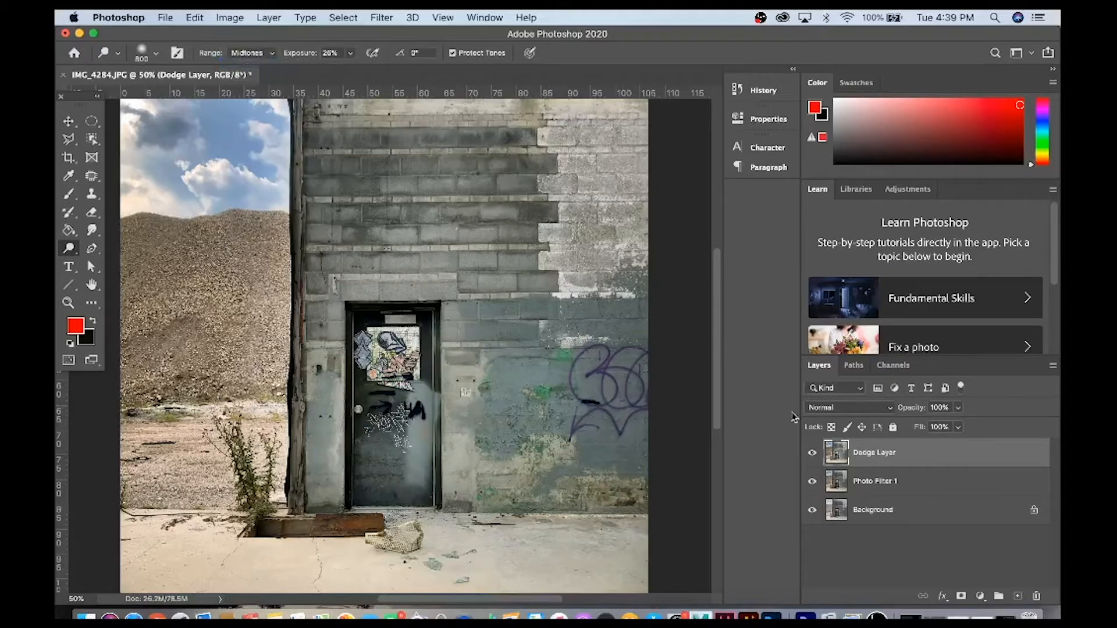
{"action": "left_click", "coordinate": [811, 458]}
{"action": "left_click", "coordinate": [811, 460]}
{"action": "left_click", "coordinate": [812, 458]}
{"action": "left_click", "coordinate": [812, 458]}
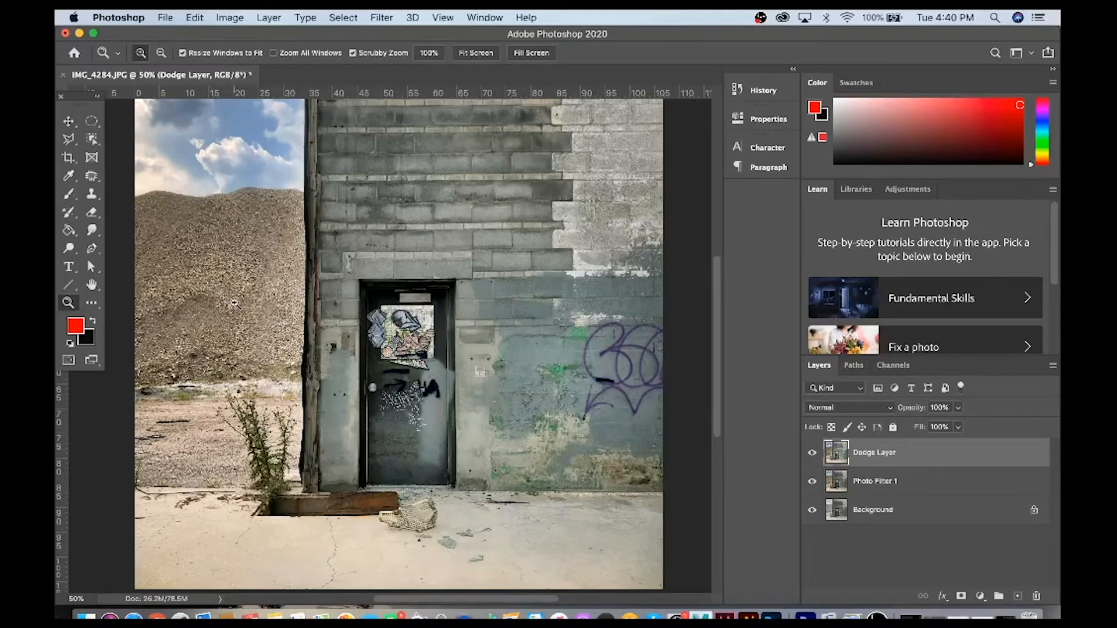
Burn the light gravel ground beside the building with the exposure set to 25% in the Midtones range, adjusting the brush size
{"action": "left_click", "coordinate": [69, 248]}
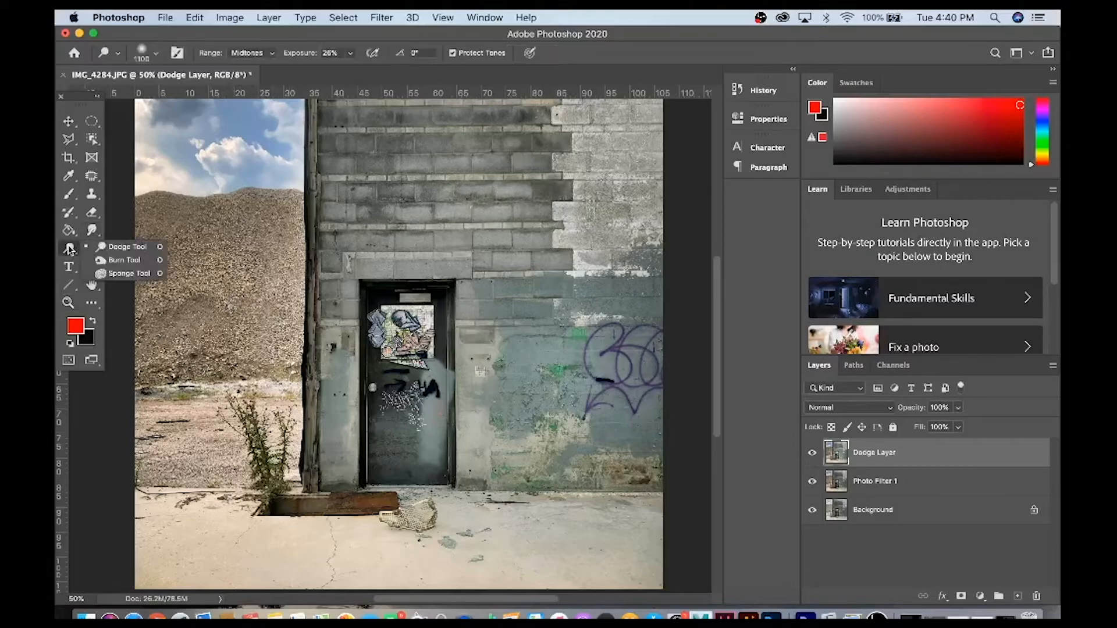
{"action": "left_click", "coordinate": [106, 260]}
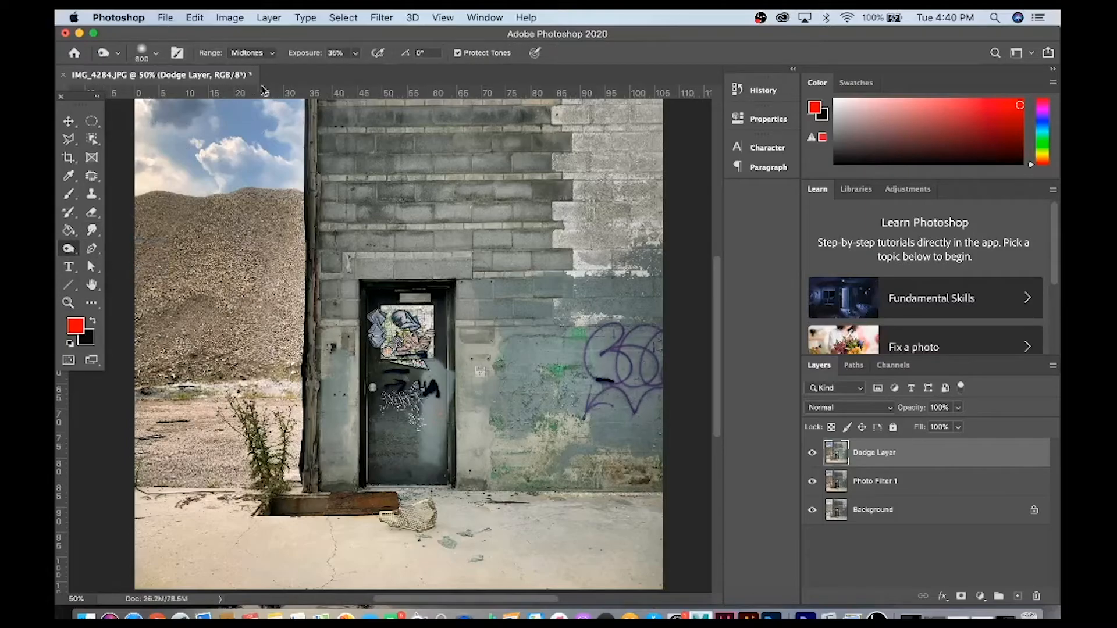
{"action": "left_click", "coordinate": [356, 54]}
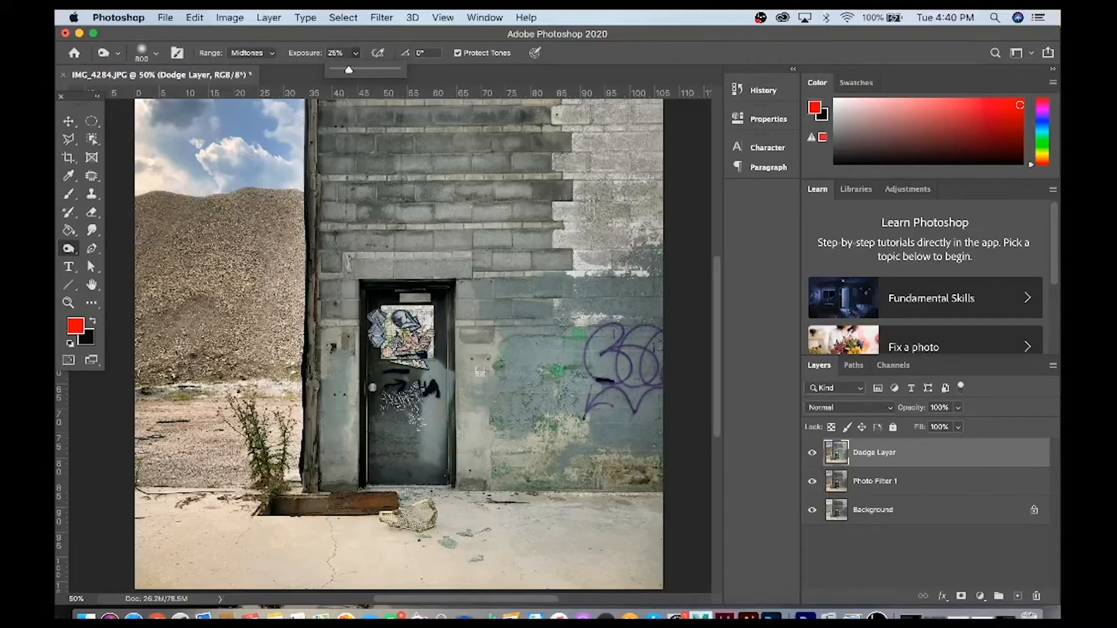
{"action": "key", "text": "bracketright"}
{"action": "key", "text": "bracketright"}
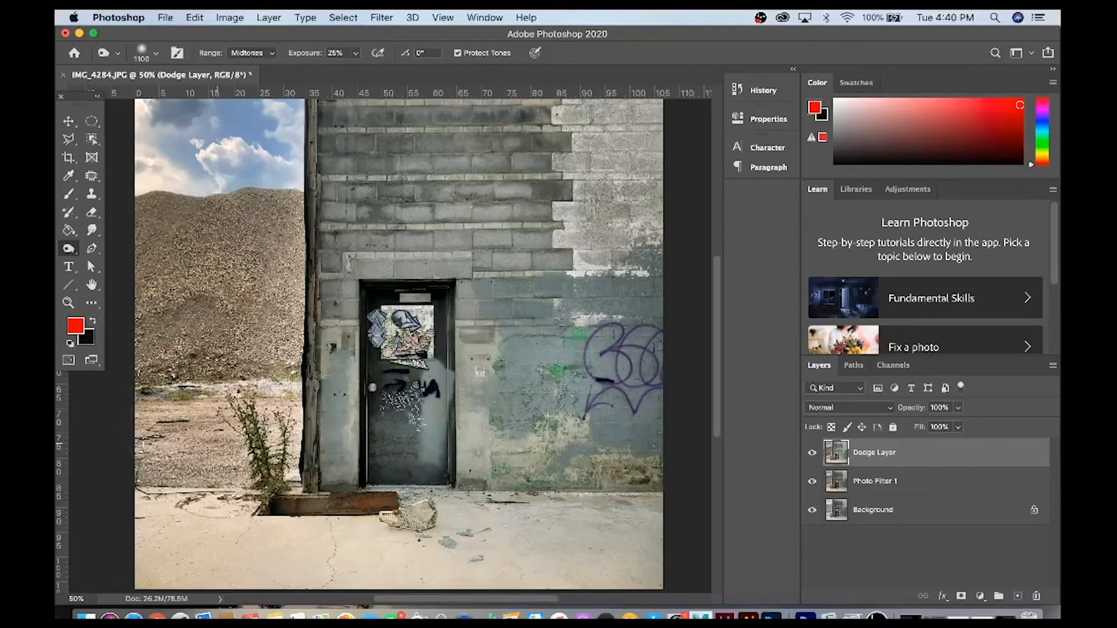
{"action": "key", "text": "bracketleft"}
{"action": "key", "text": "bracketleft"}
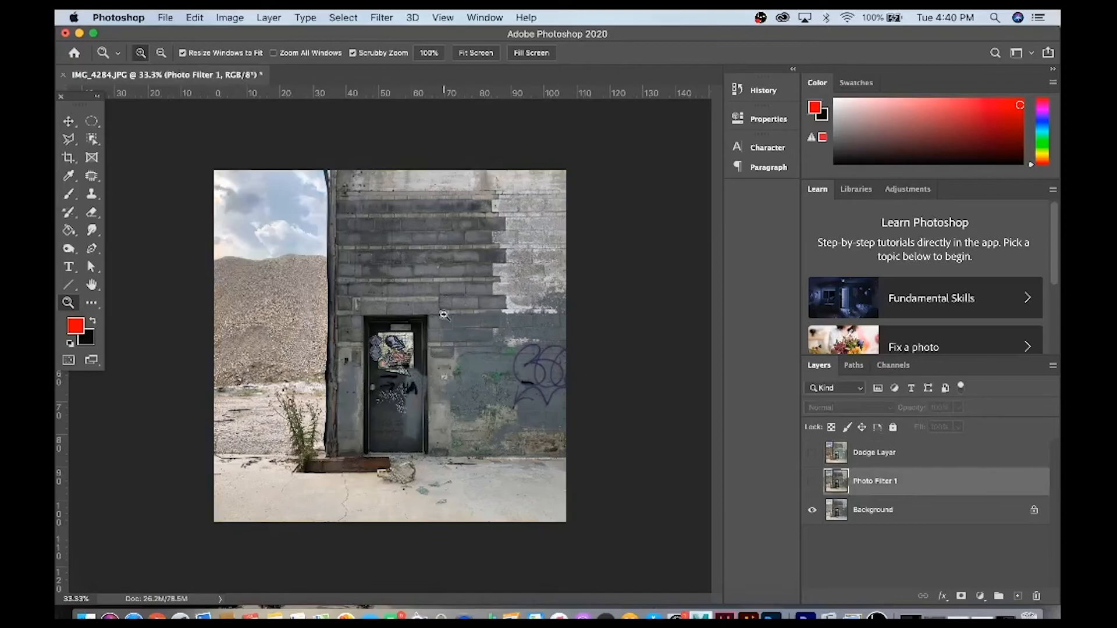
Show the Photo Filter 1 and Dodge Layer layers again and rename Dodge Layer as Dodge/ Burn Layer
{"action": "left_click", "coordinate": [812, 482]}
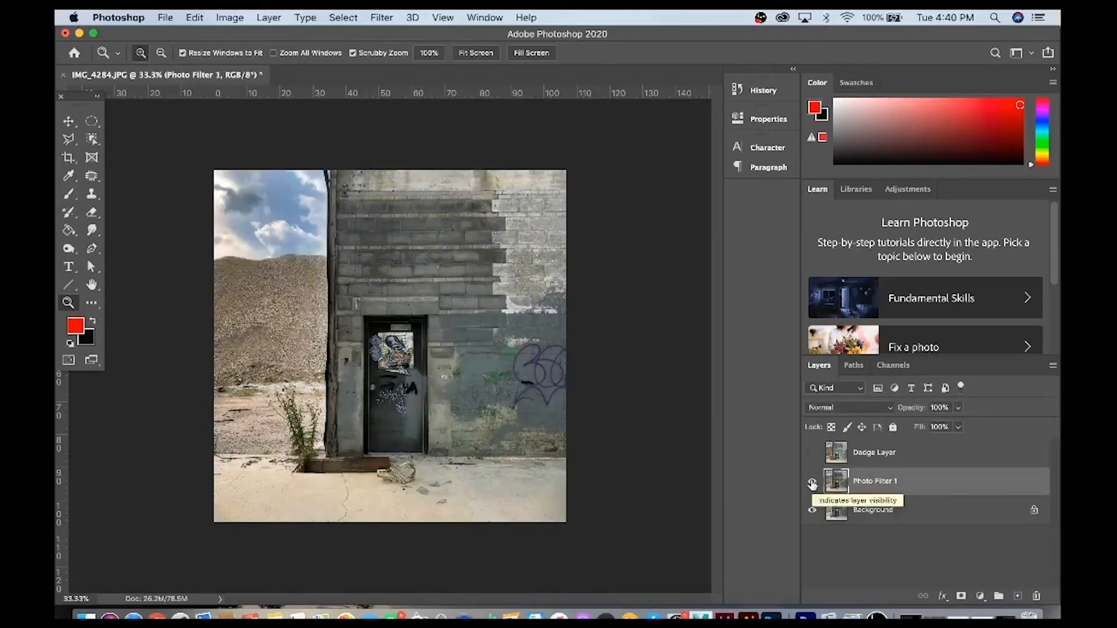
{"action": "left_click", "coordinate": [861, 457]}
{"action": "left_click", "coordinate": [812, 454]}
{"action": "double_click", "coordinate": [875, 453]}
{"action": "type", "text": "Dodge/ Burn Layer"}
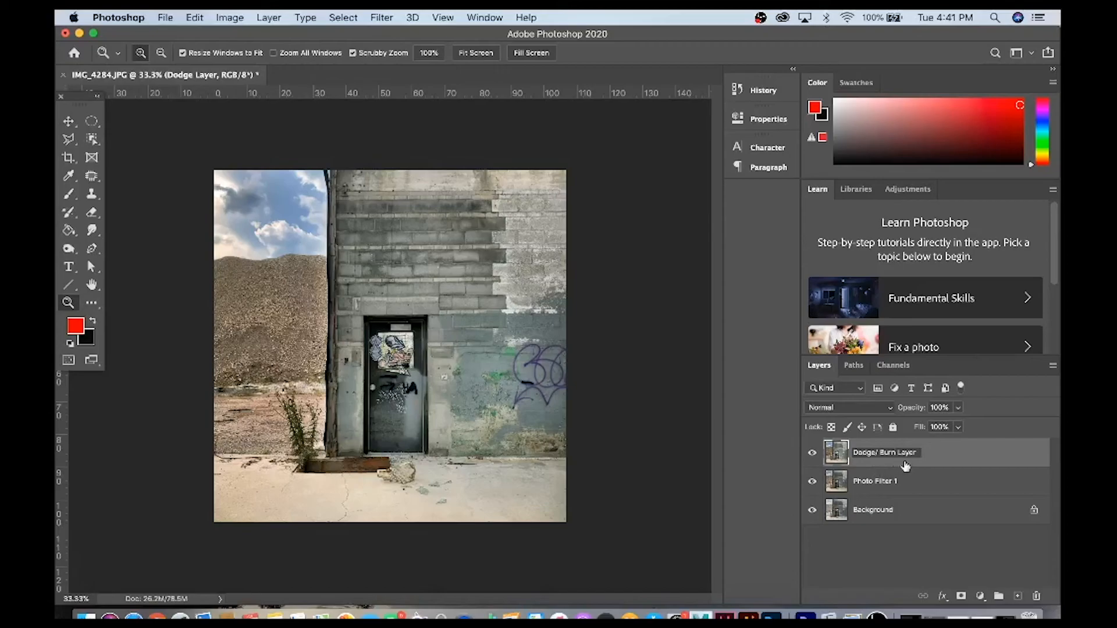
{"action": "key", "text": "Return"}
Compare the photo before and after dodging and burning by toggling the visibility of Dodge/ Burn Layer
{"action": "left_click", "coordinate": [812, 456]}
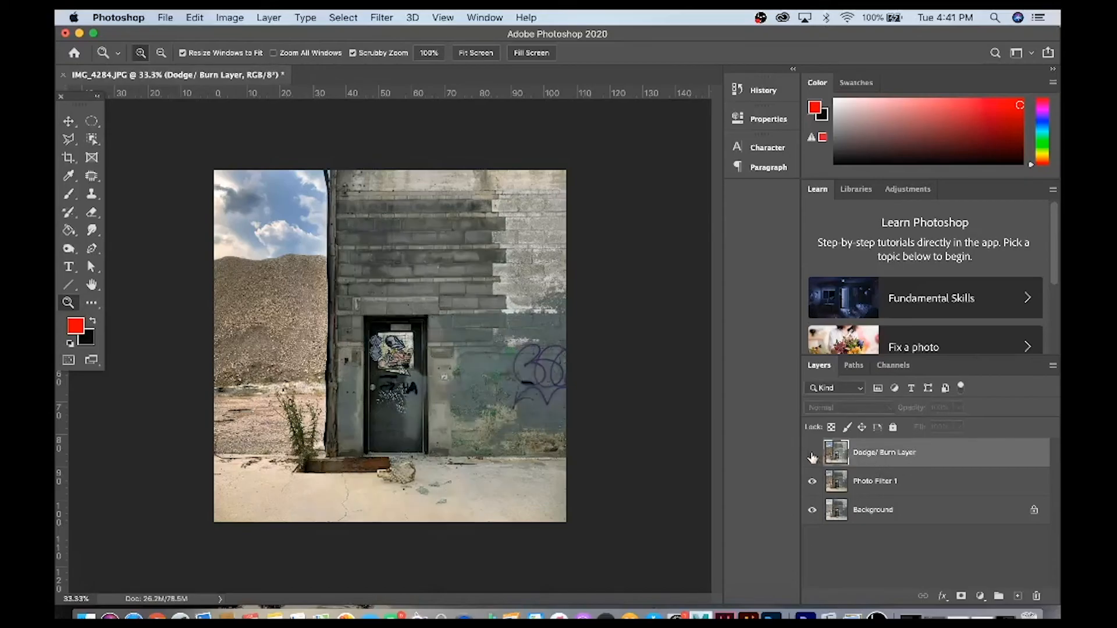
{"action": "left_click", "coordinate": [854, 486]}
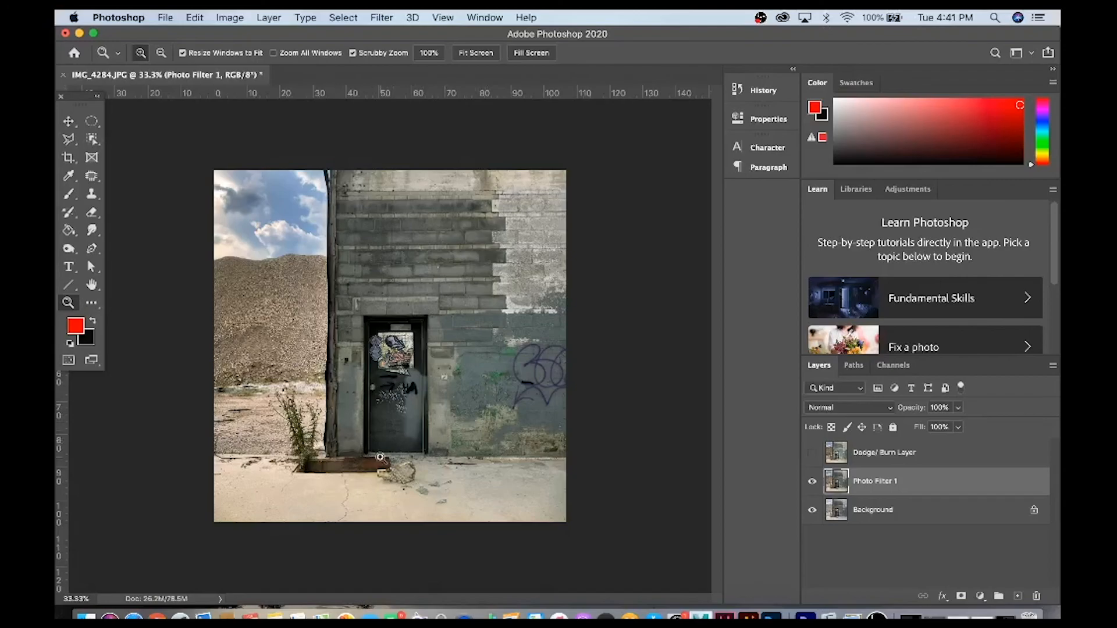
{"action": "left_click", "coordinate": [812, 452]}
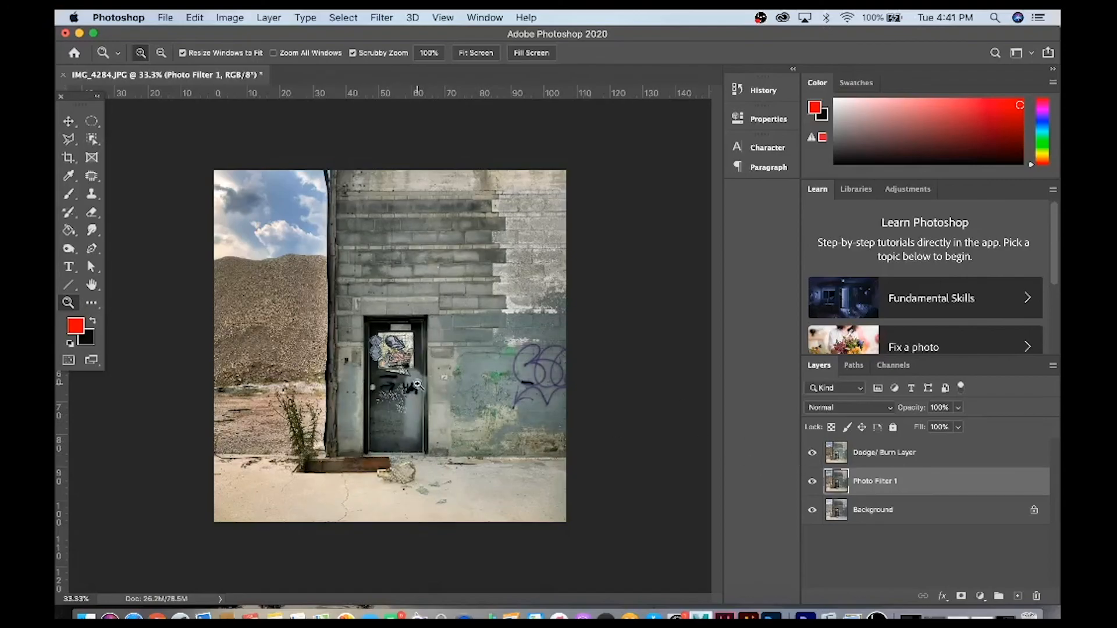